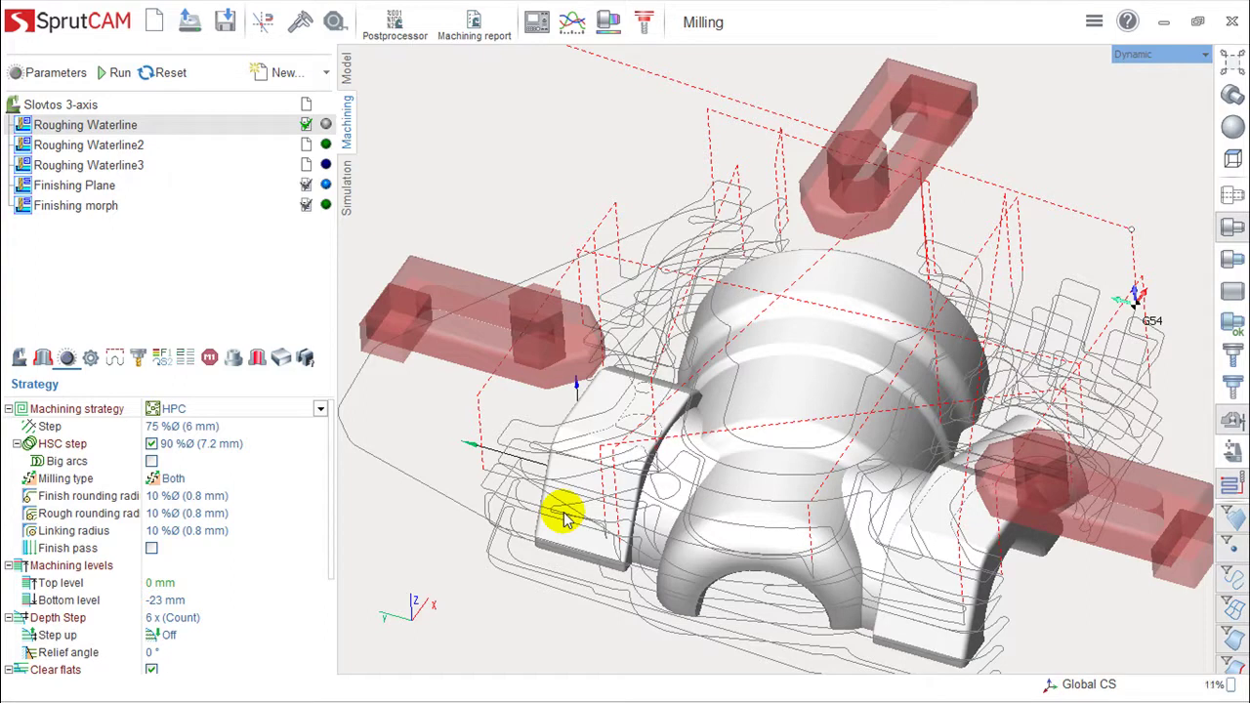
pyautogui.scroll(1, 786, 408)
pyautogui.scroll(-2, 787, 409)
pyautogui.scroll(1, 789, 408)
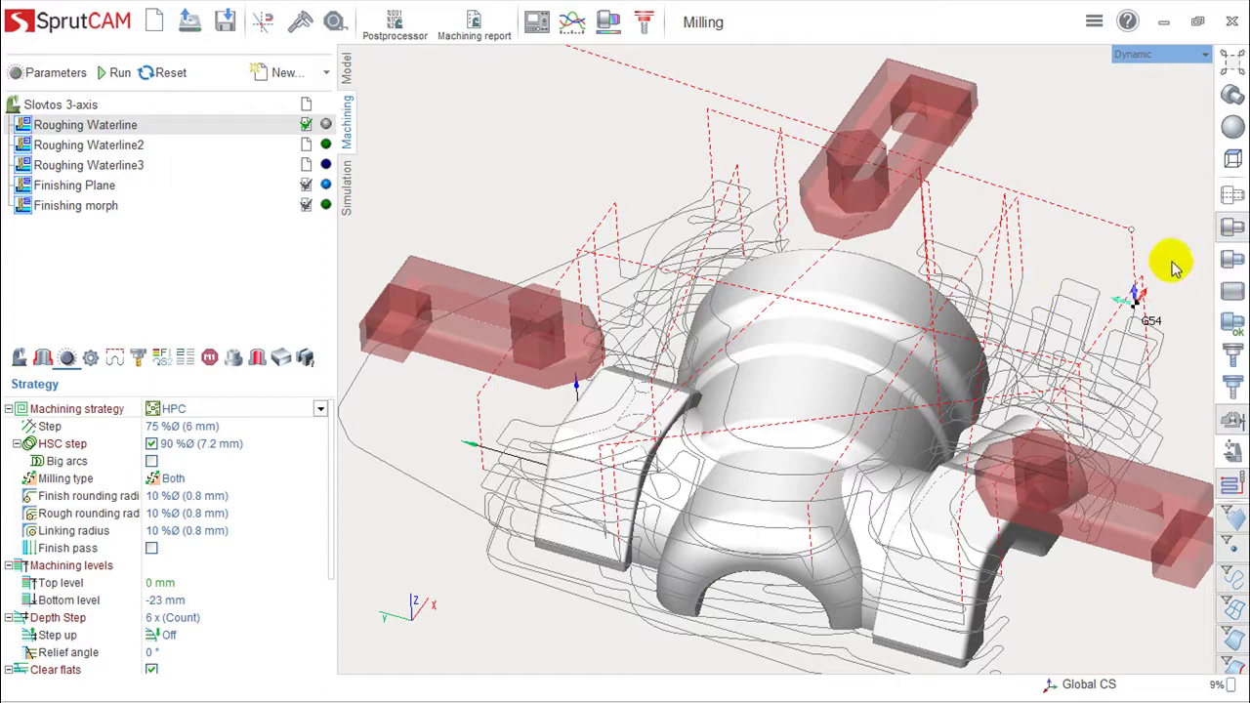
pyautogui.scroll(1, 962, 346)
pyautogui.scroll(-2, 960, 345)
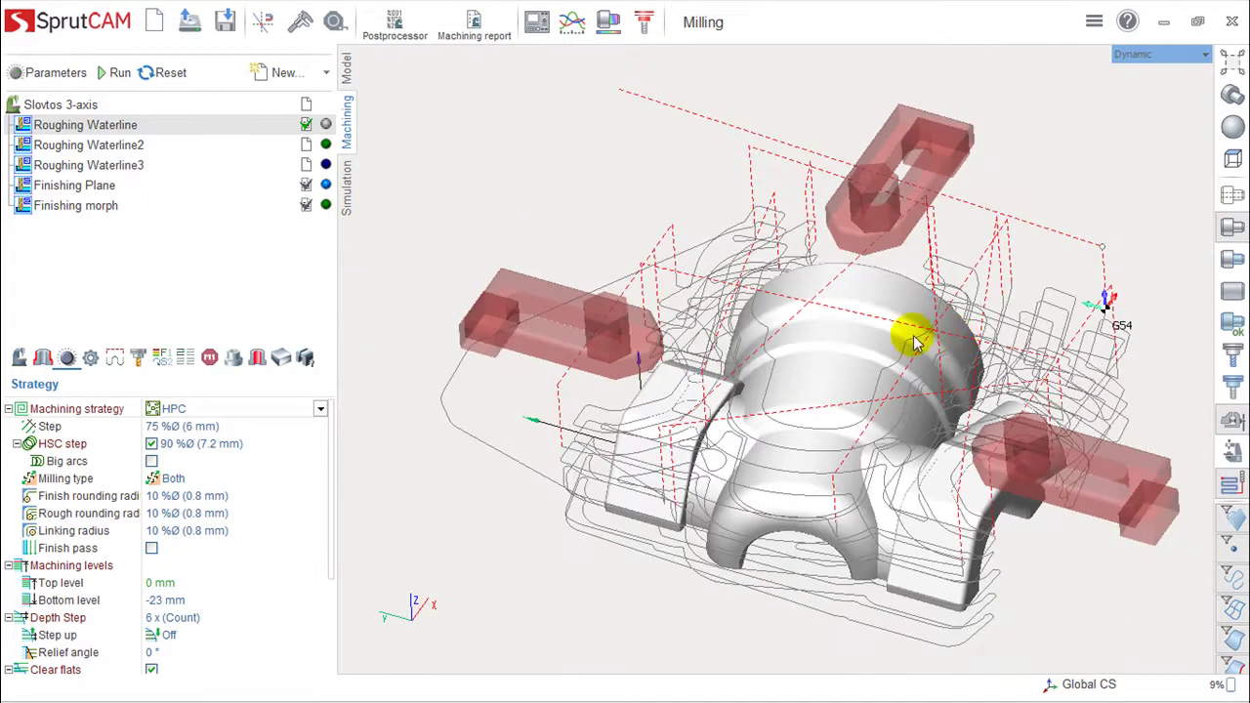
pyautogui.moveTo(870, 365); pyautogui.dragTo(838, 335, button='middle')
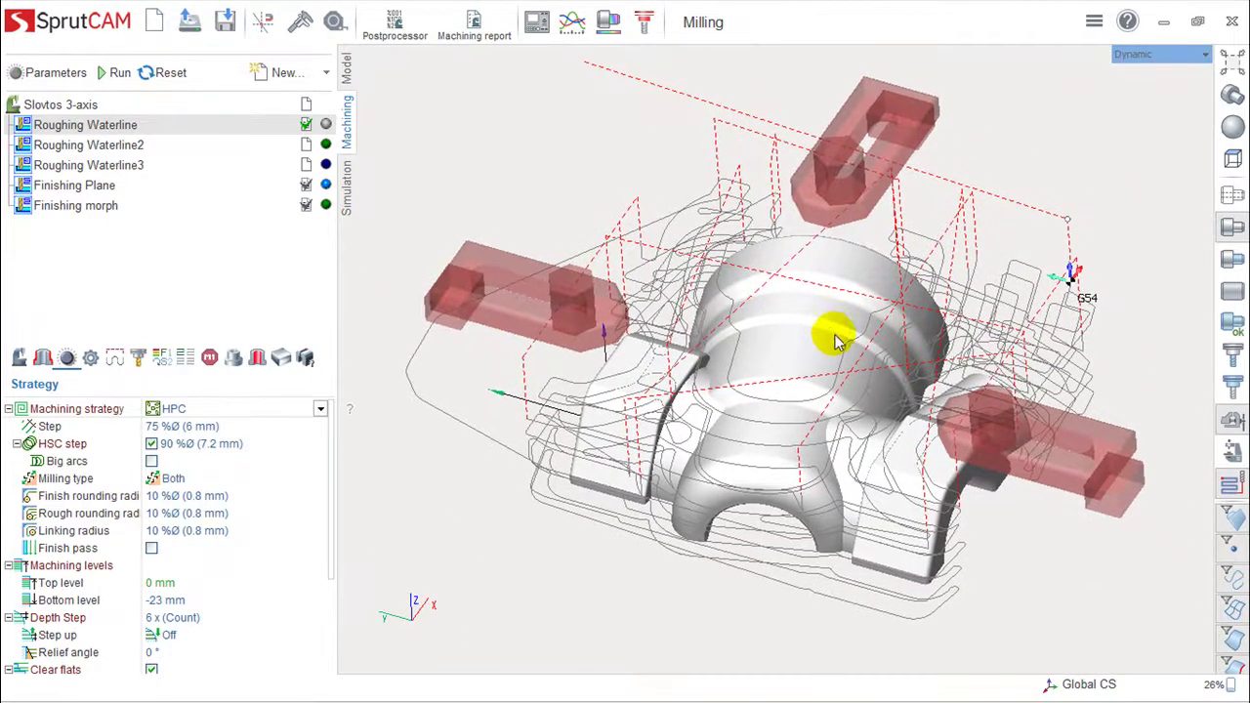
# Check the display of the part, job assignment and workpiece by switching each one's visibility and restoring it
pyautogui.click(1233, 227)
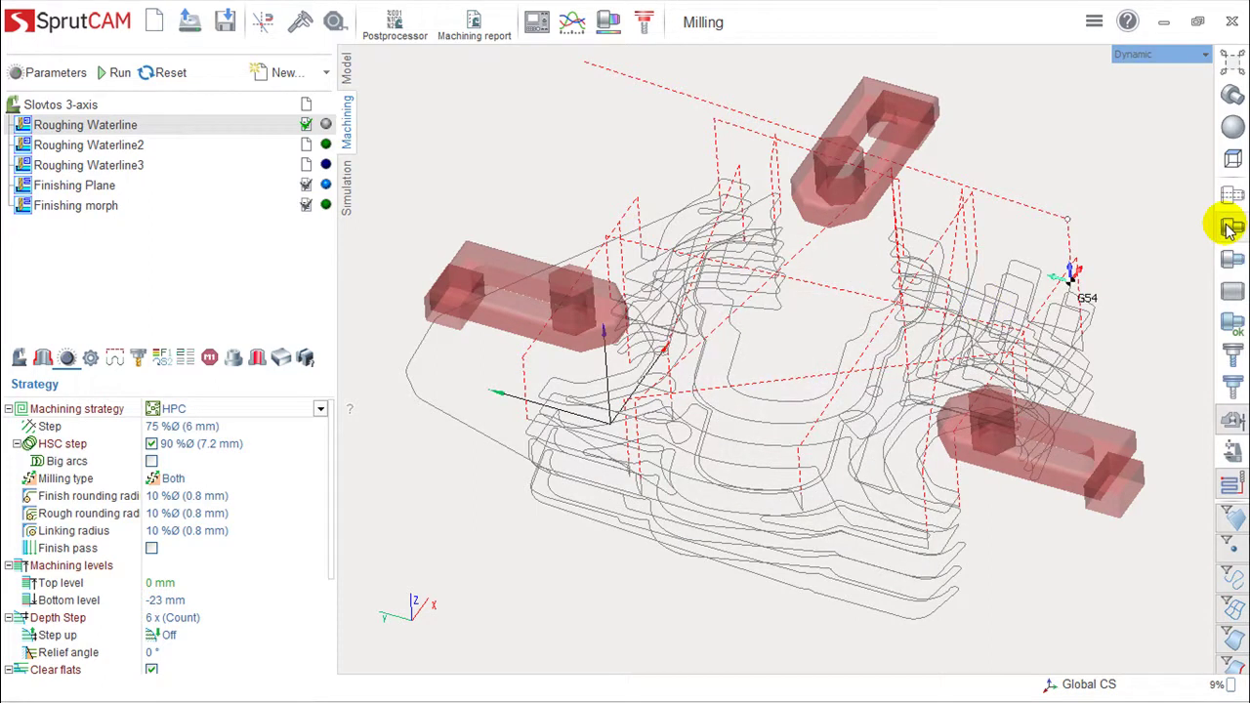
pyautogui.click(1233, 227)
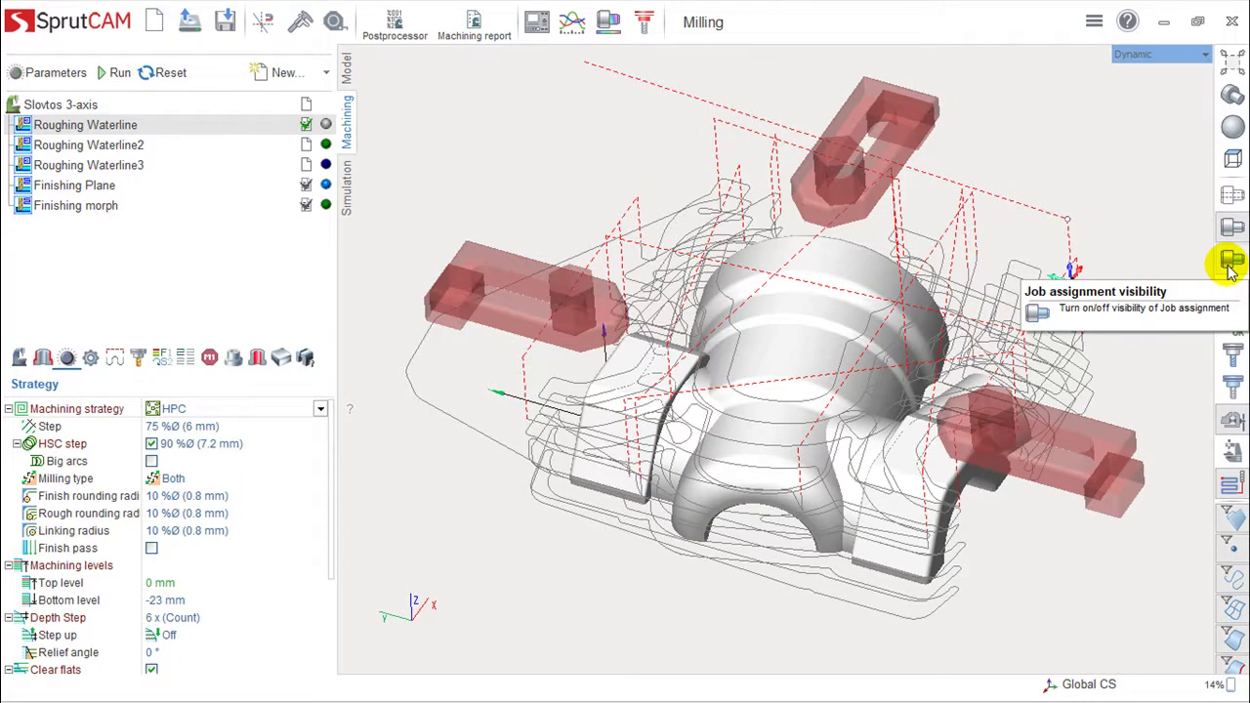
pyautogui.click(1233, 265)
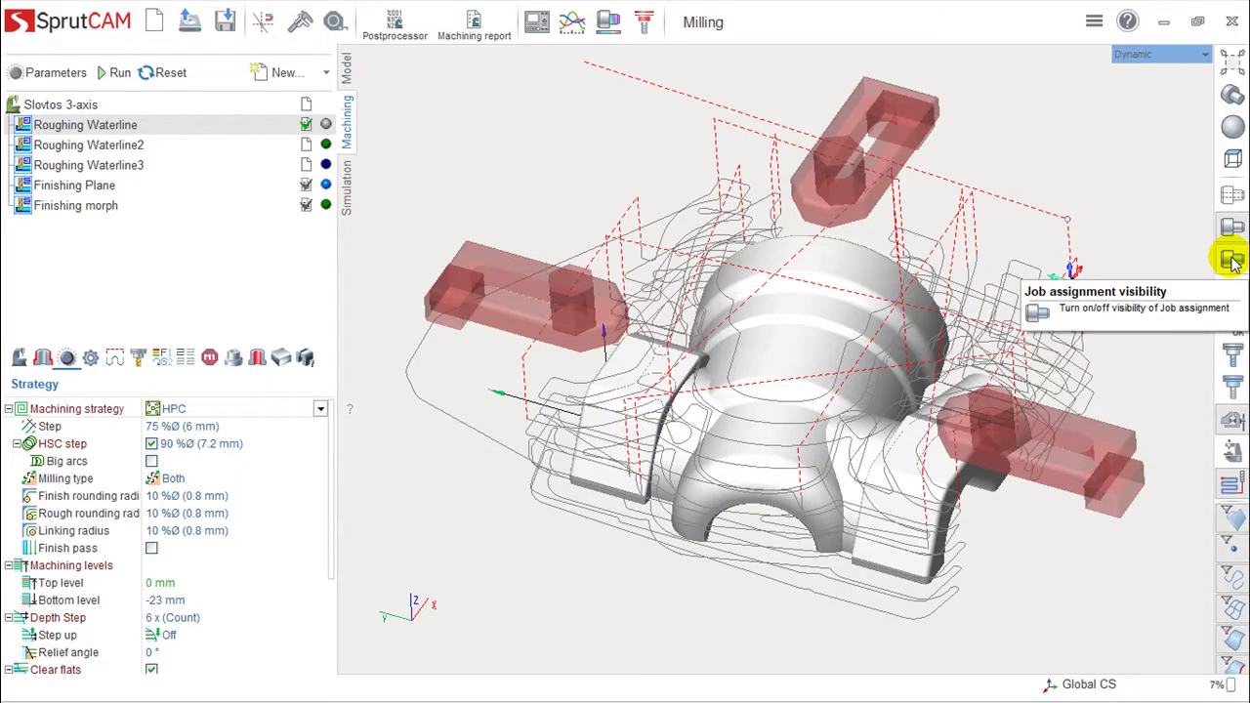
pyautogui.click(1234, 262)
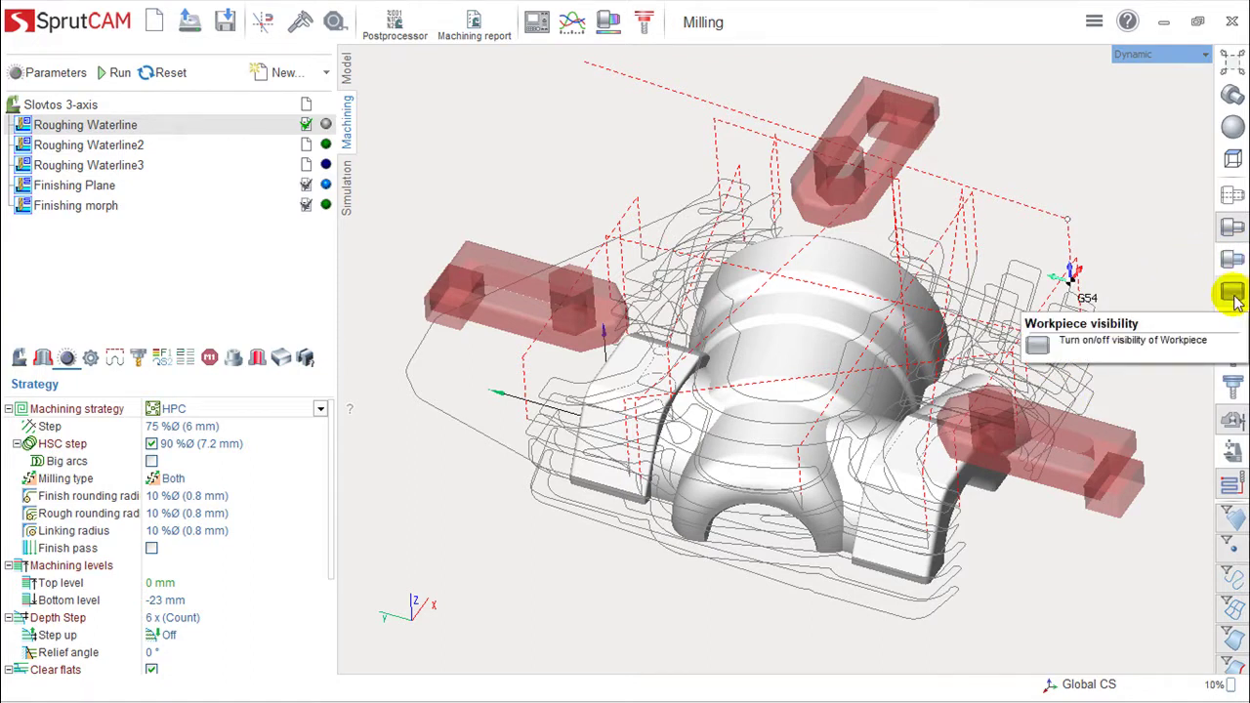
pyautogui.click(1234, 298)
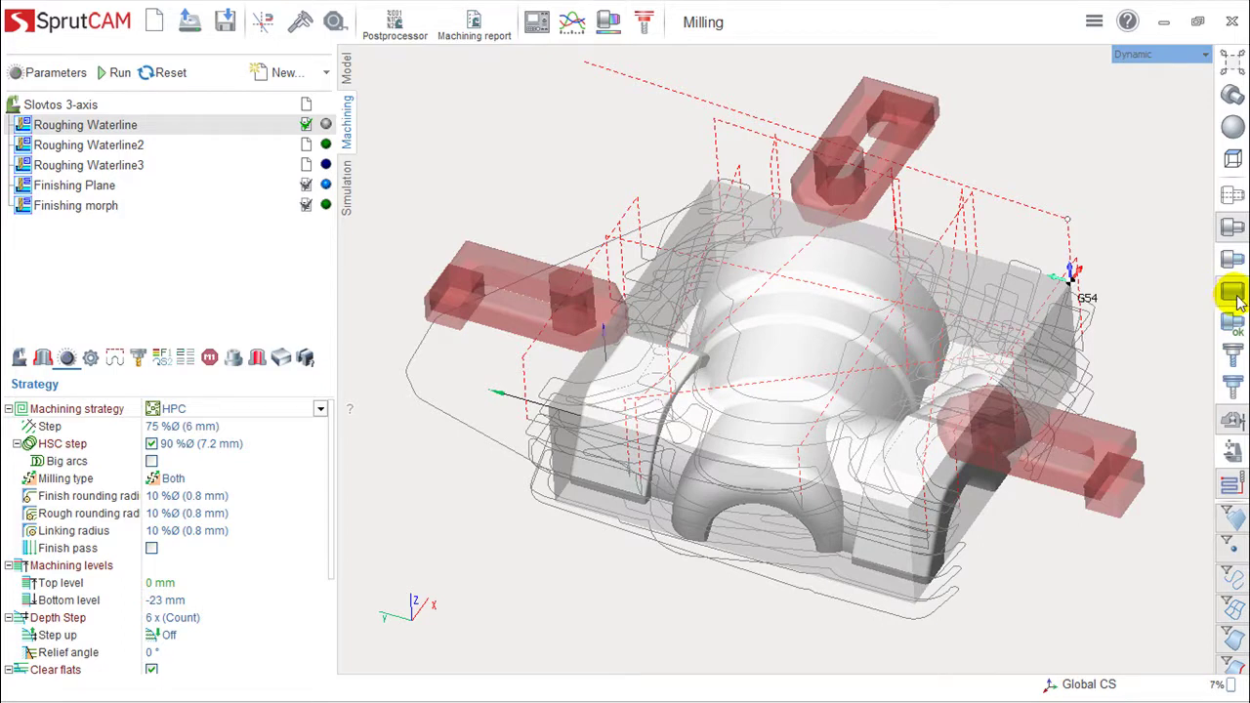
pyautogui.click(1234, 298)
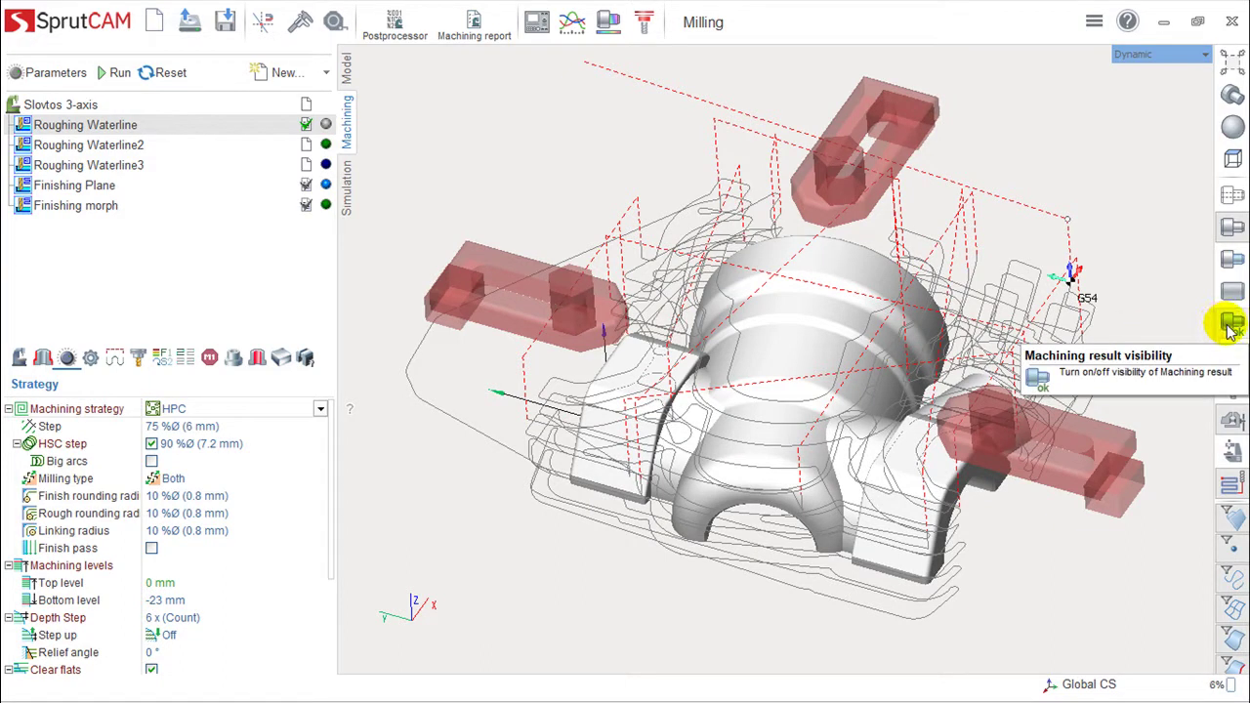
# Show the machining result of the Roughing Waterline operation over the part
pyautogui.click(1232, 328)
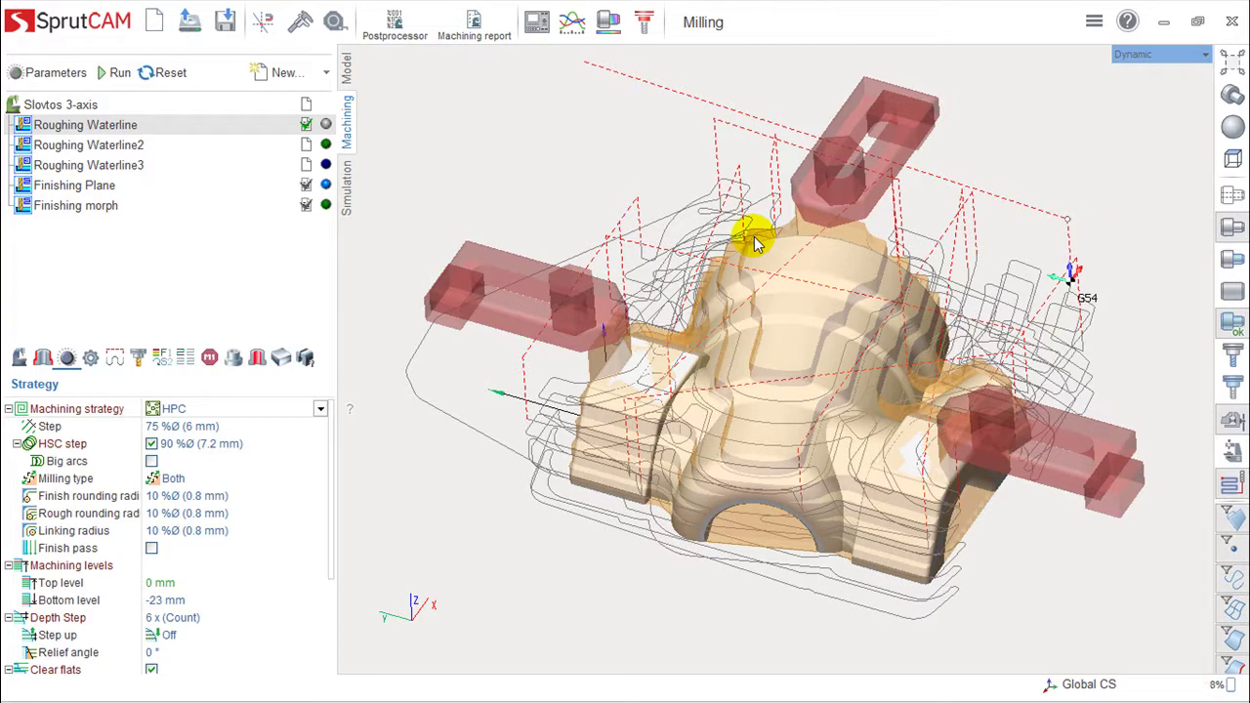
pyautogui.click(1233, 356)
pyautogui.click(1233, 357)
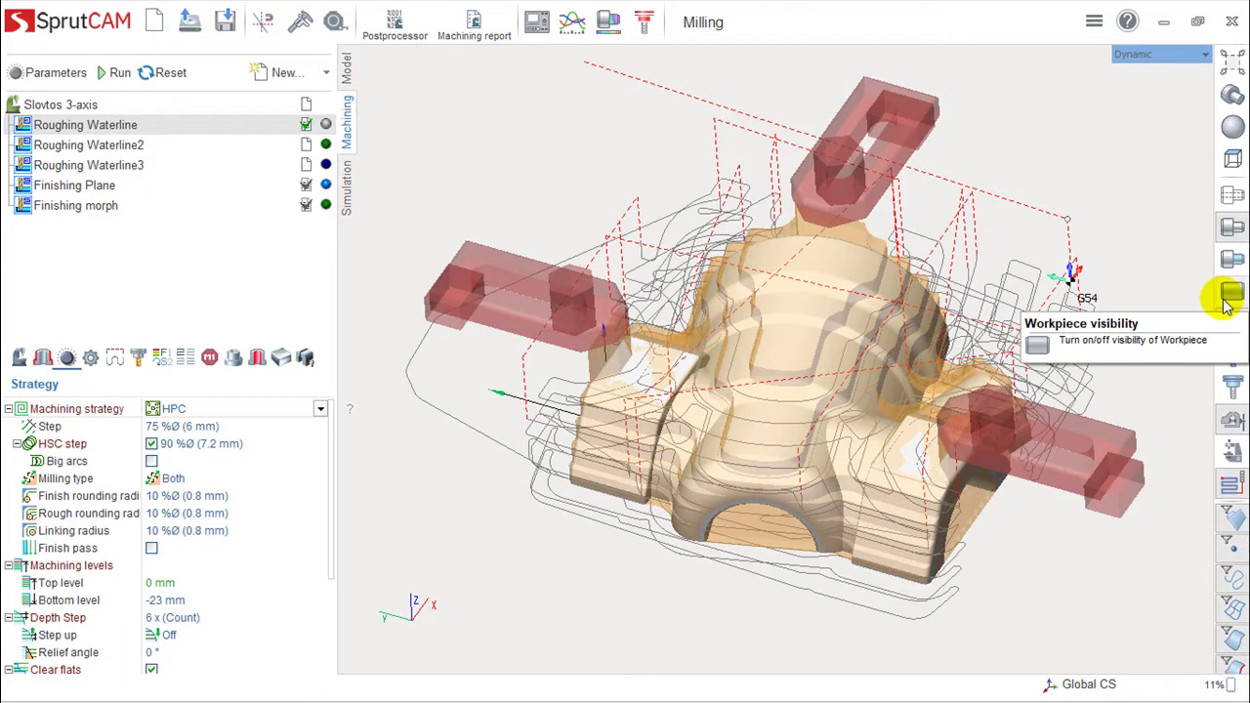
# Set the workpiece's display color to bright green, keep Metallic enabled, and make the workpiece visible
pyautogui.rightClick(1232, 293)
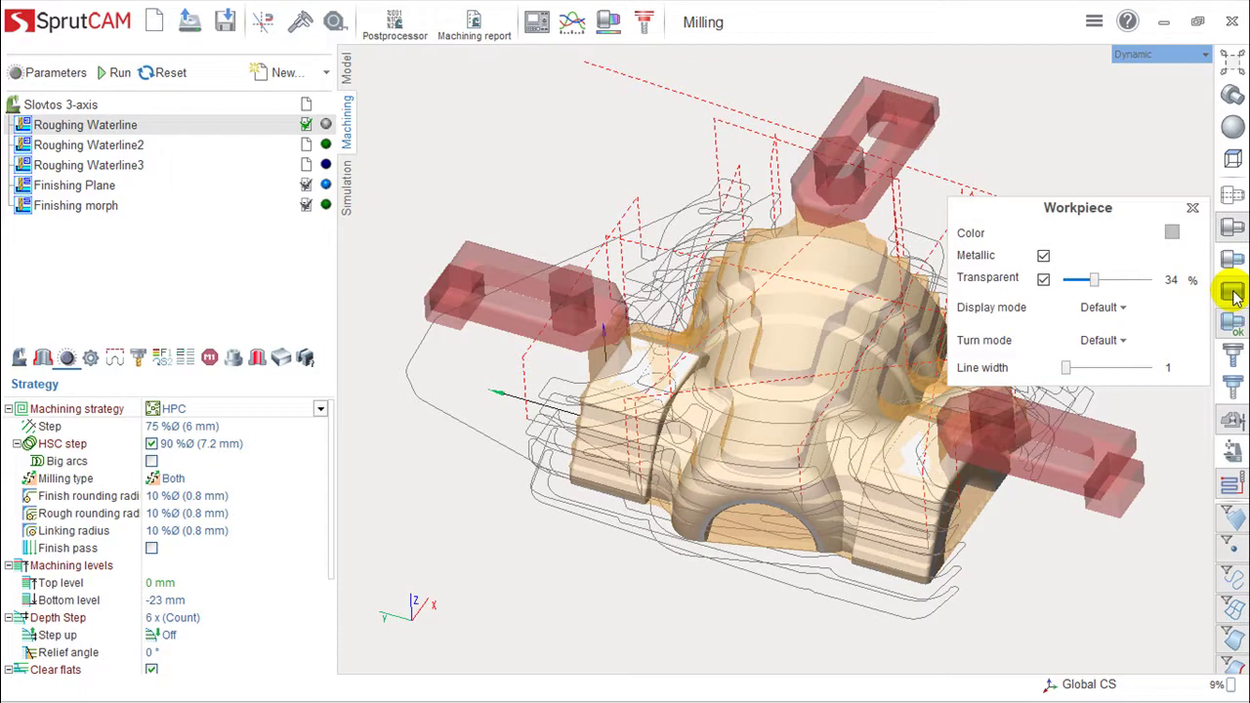
pyautogui.click(1043, 256)
pyautogui.click(1043, 256)
pyautogui.click(1173, 232)
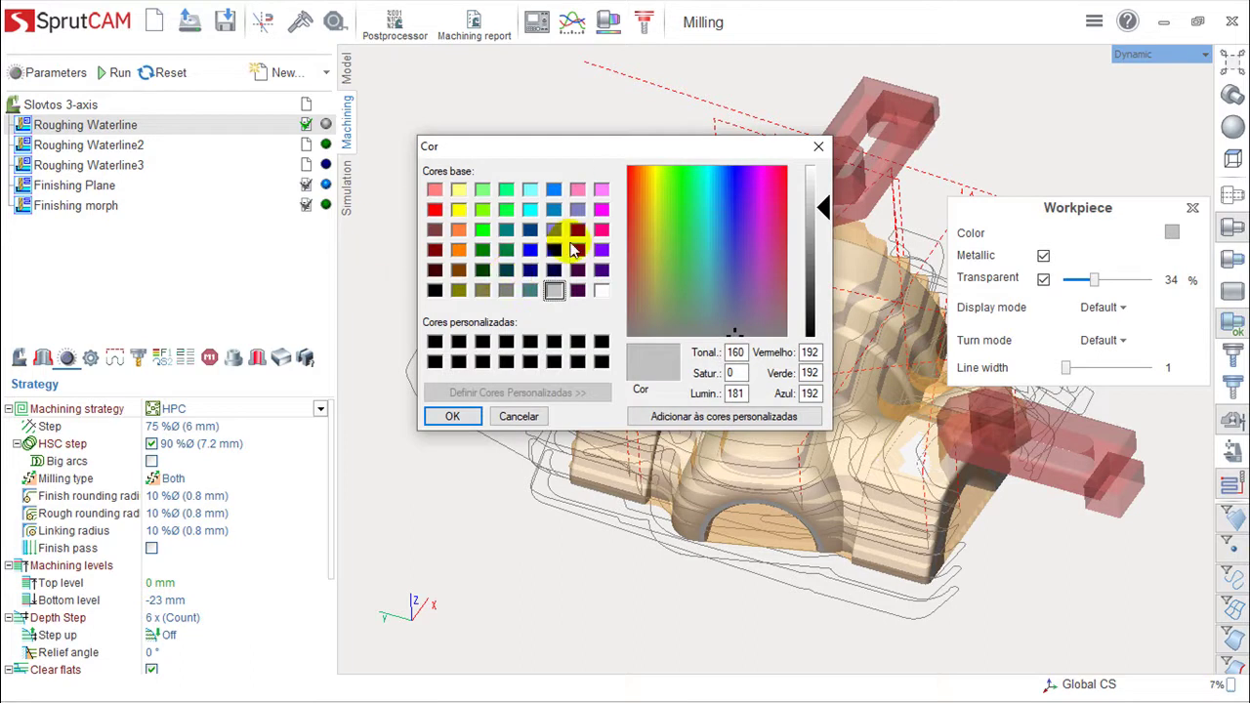
pyautogui.click(483, 230)
pyautogui.click(452, 417)
pyautogui.click(1232, 290)
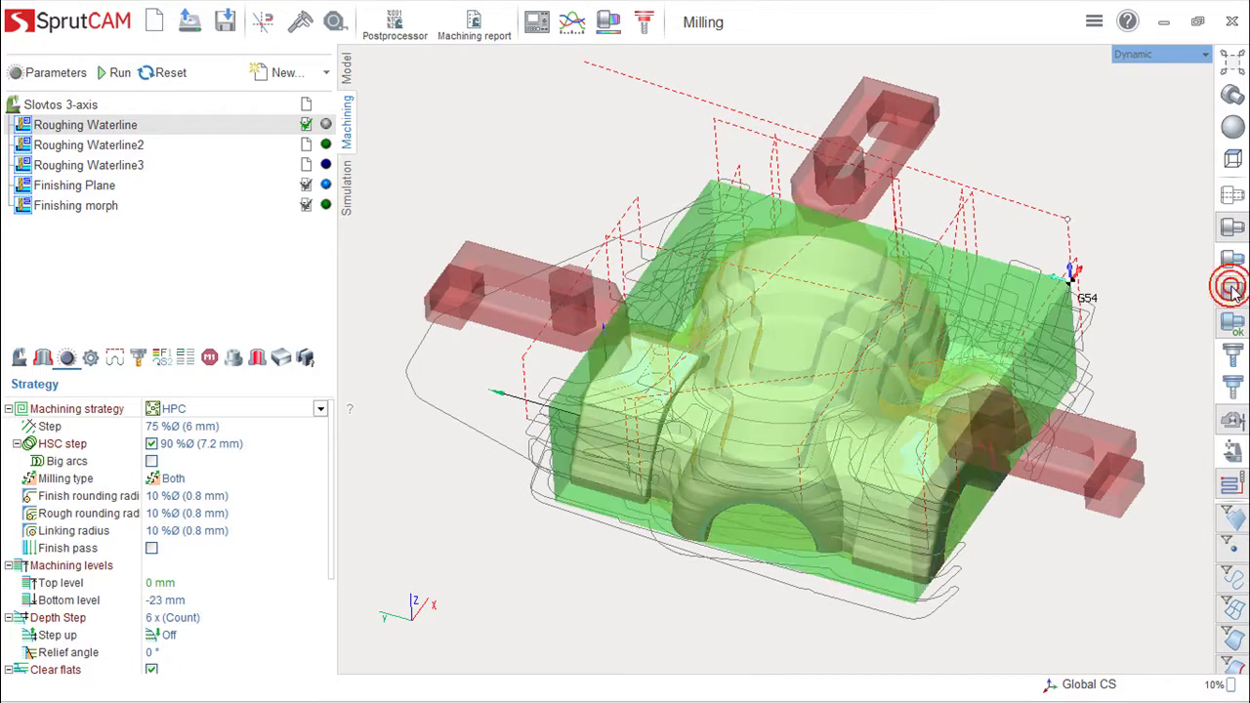
# Set the workpiece's display transparency to 40 %
pyautogui.click(1232, 289)
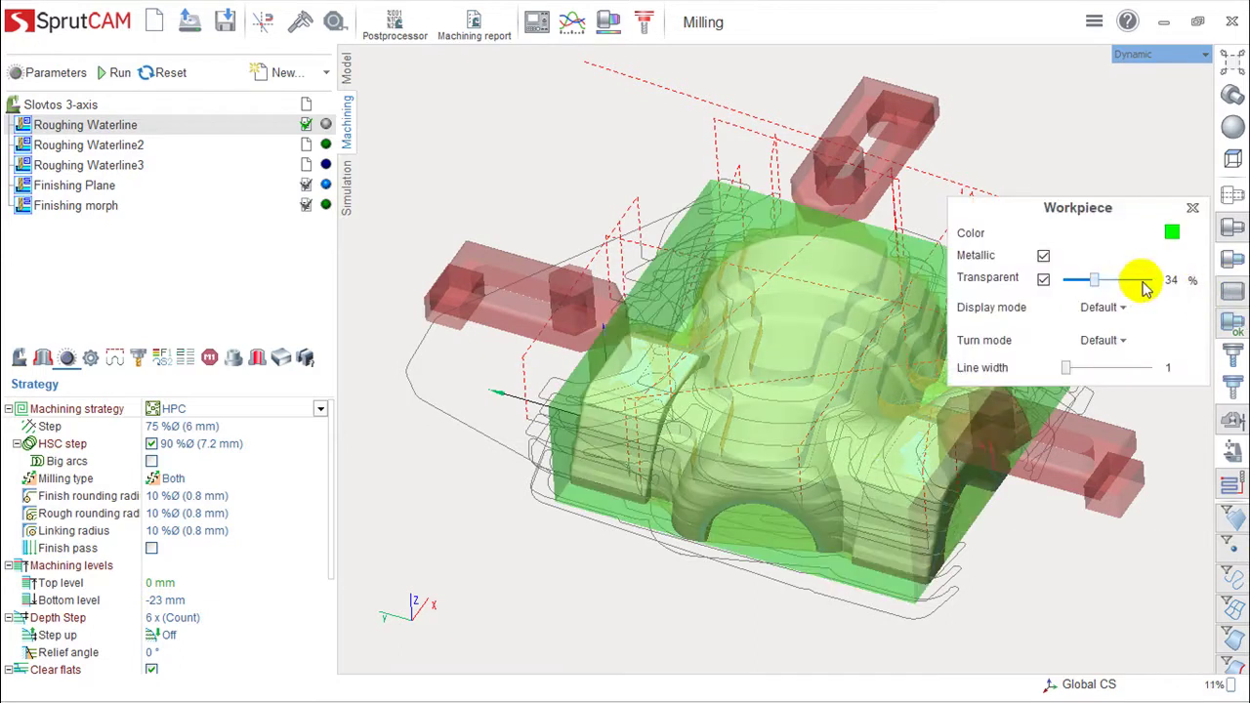
pyautogui.click(1088, 307)
pyautogui.click(1097, 280)
pyautogui.moveTo(1097, 280)
pyautogui.mouseDown()
pyautogui.moveTo(1121, 285)
pyautogui.moveTo(1100, 280)
pyautogui.mouseUp()
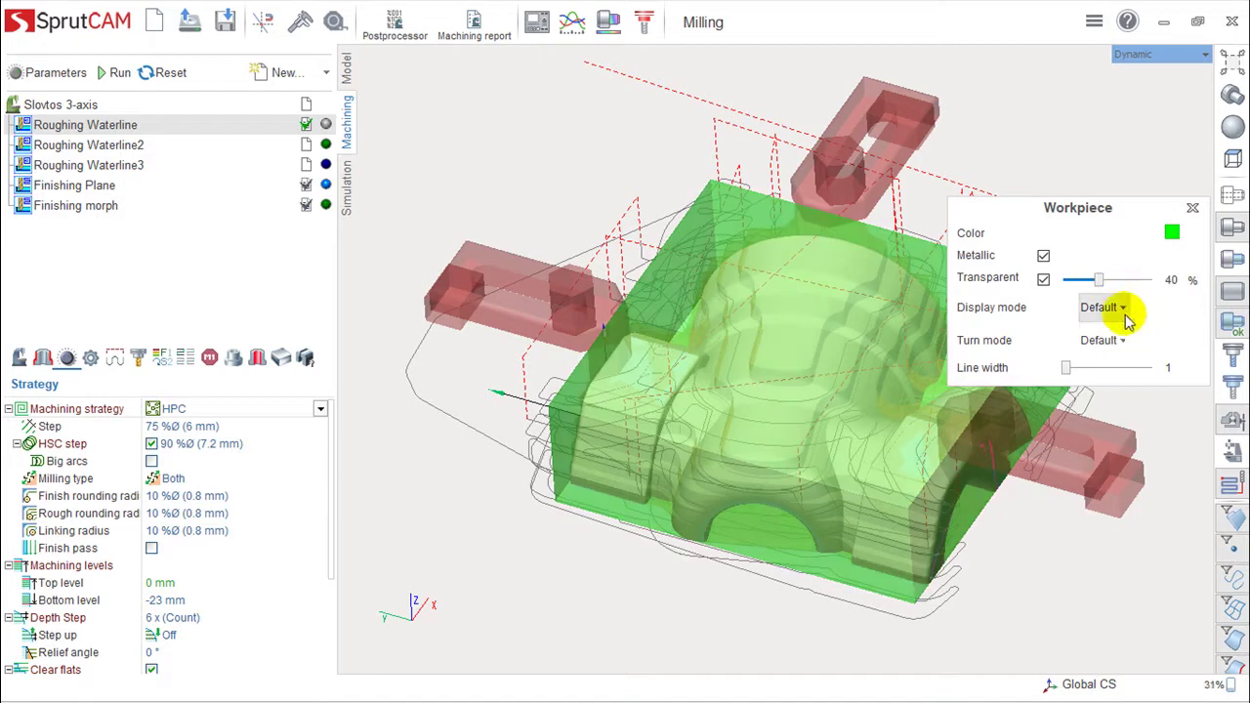
# Review the workpiece's display mode and turn mode options, then close its display settings without choosing any
pyautogui.click(1123, 308)
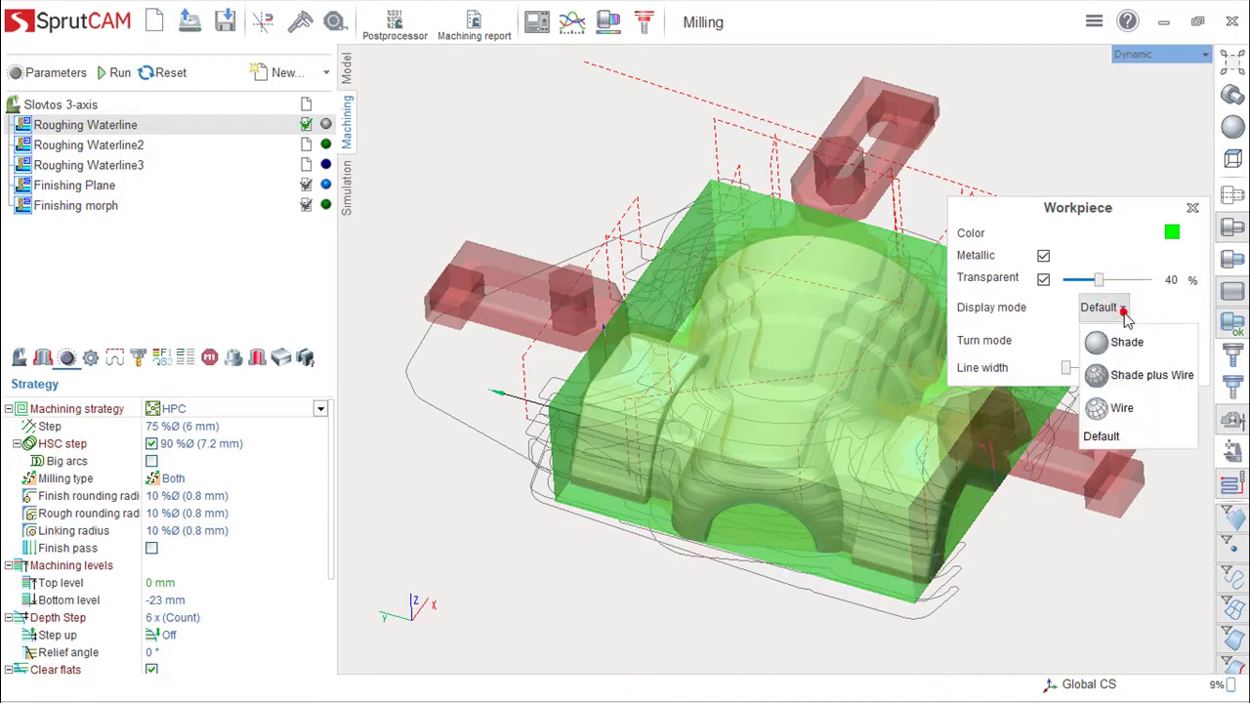
pyautogui.click(1017, 310)
pyautogui.click(1104, 340)
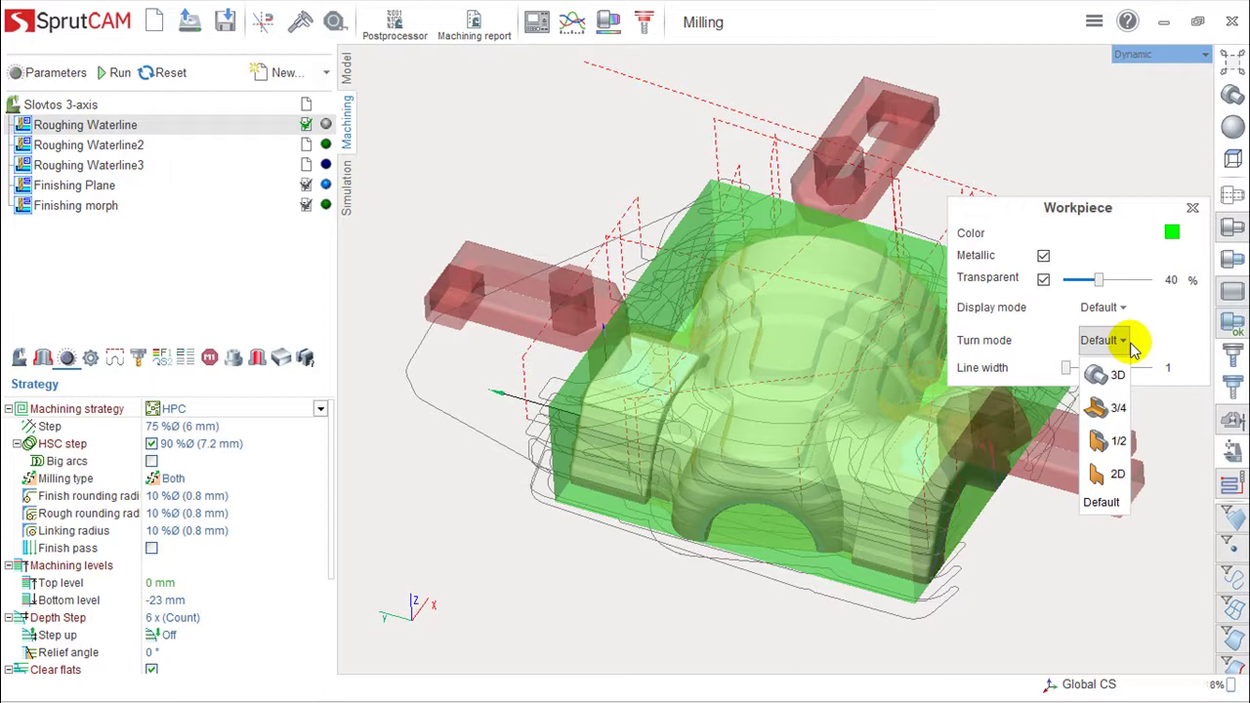
pyautogui.click(1136, 337)
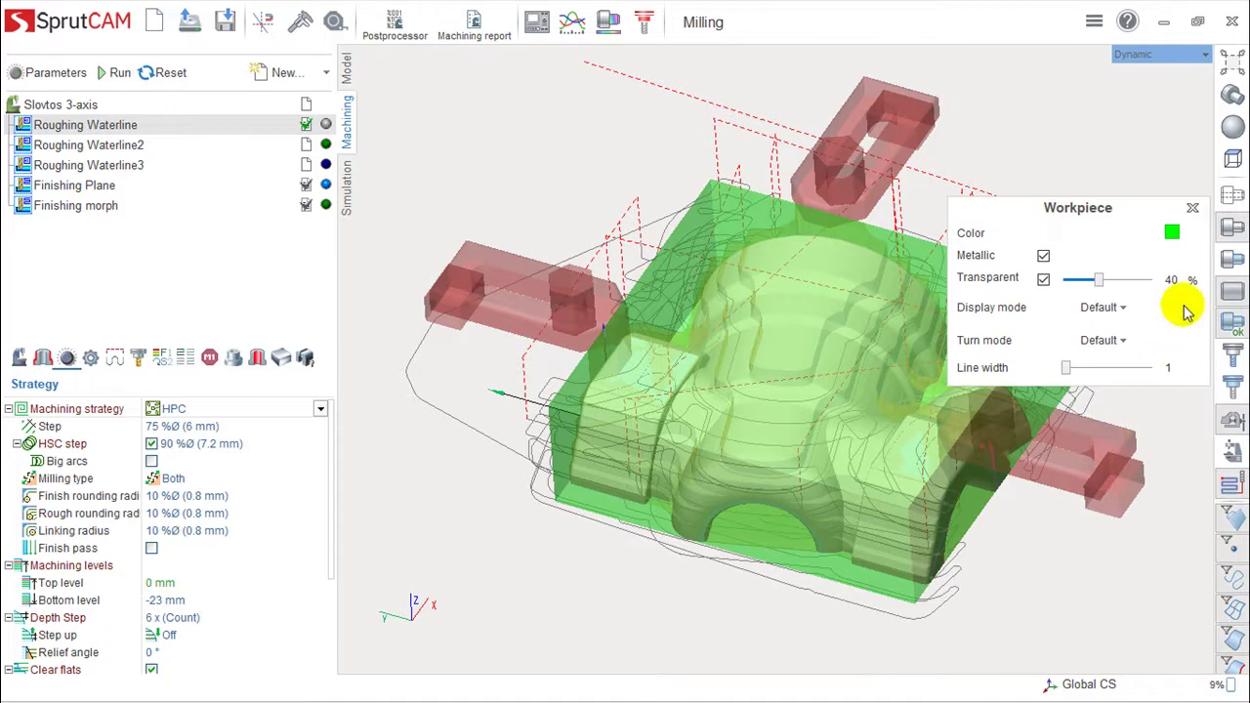
pyautogui.click(1193, 208)
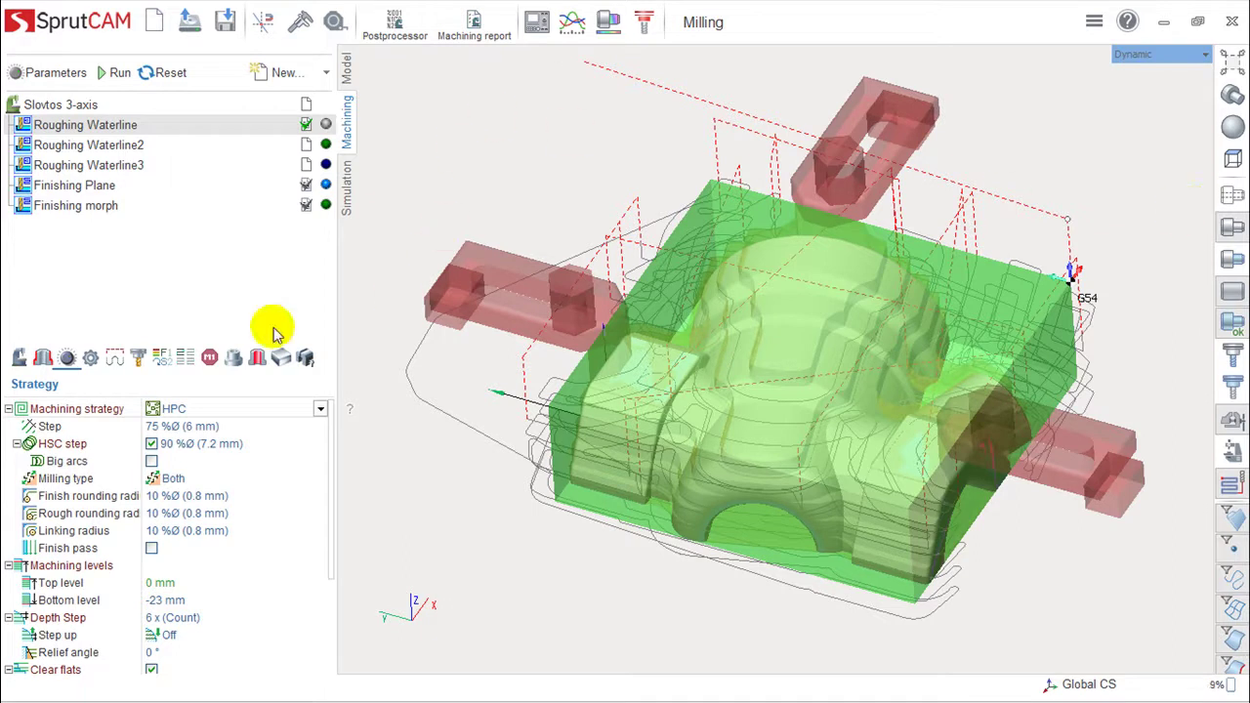
# Inspect the part, holes, workpiece and fixtures definitions of the Roughing Waterline operation
pyautogui.click(234, 358)
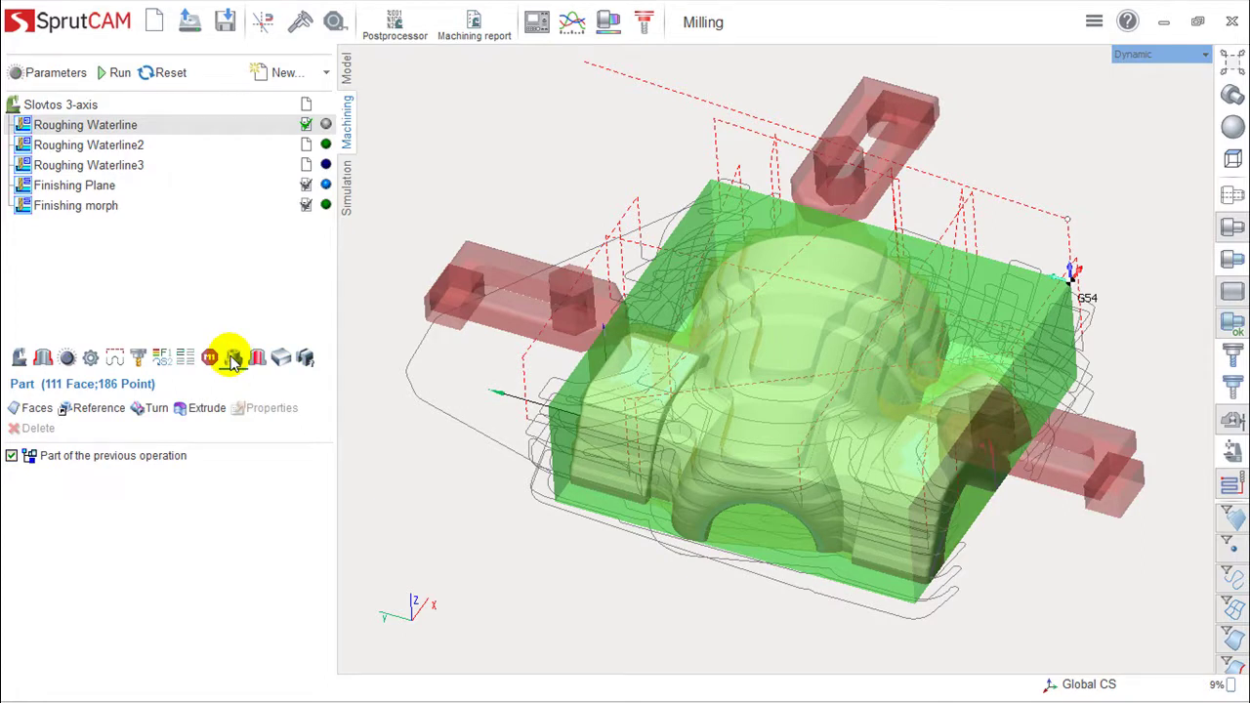
pyautogui.click(257, 359)
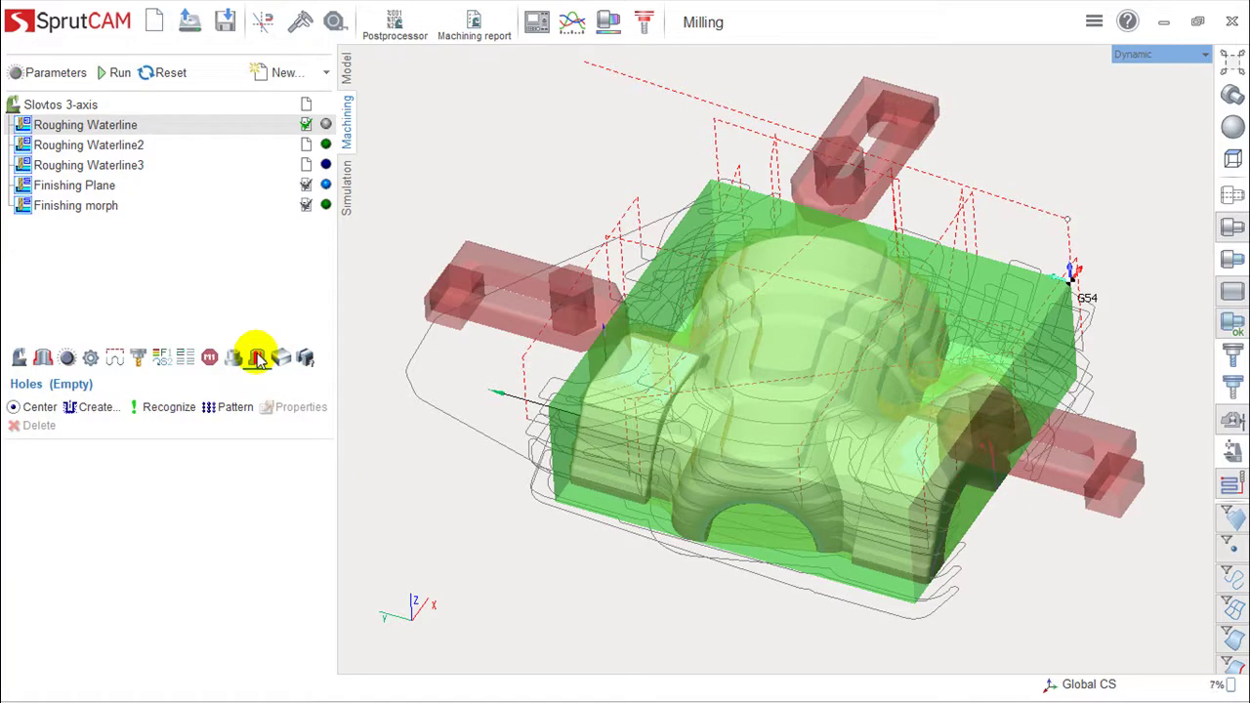
pyautogui.click(282, 358)
pyautogui.click(297, 361)
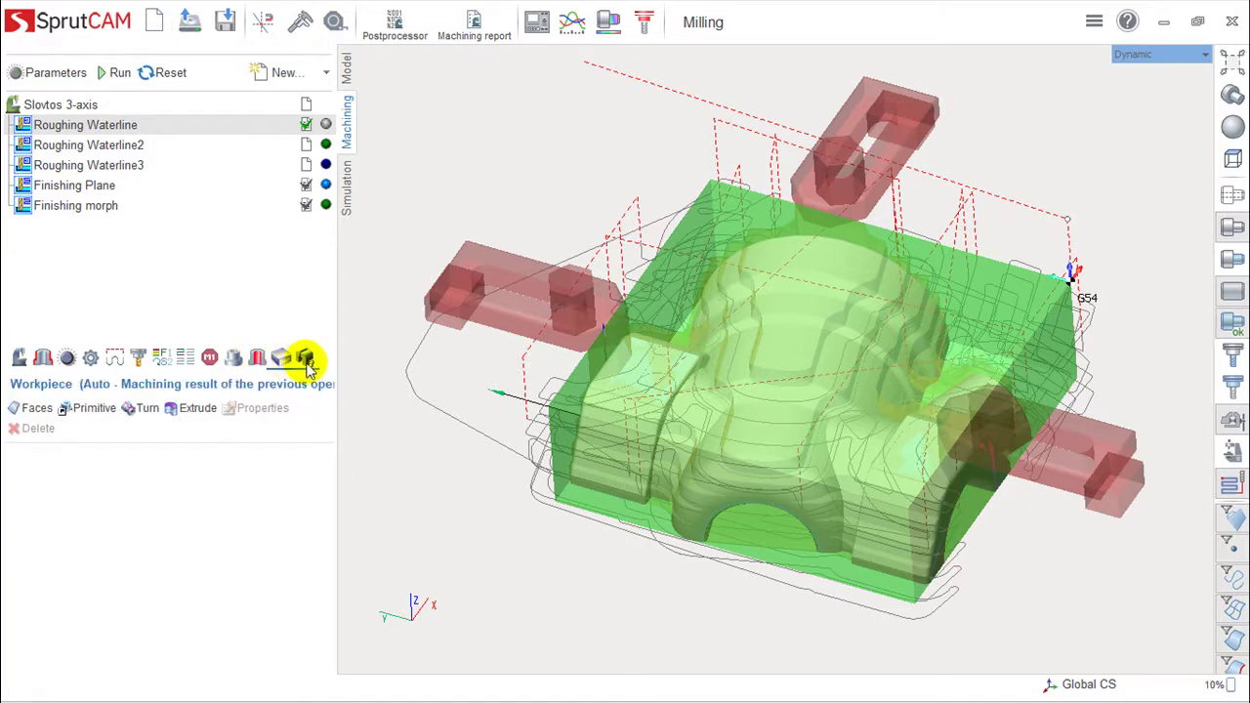
pyautogui.click(305, 359)
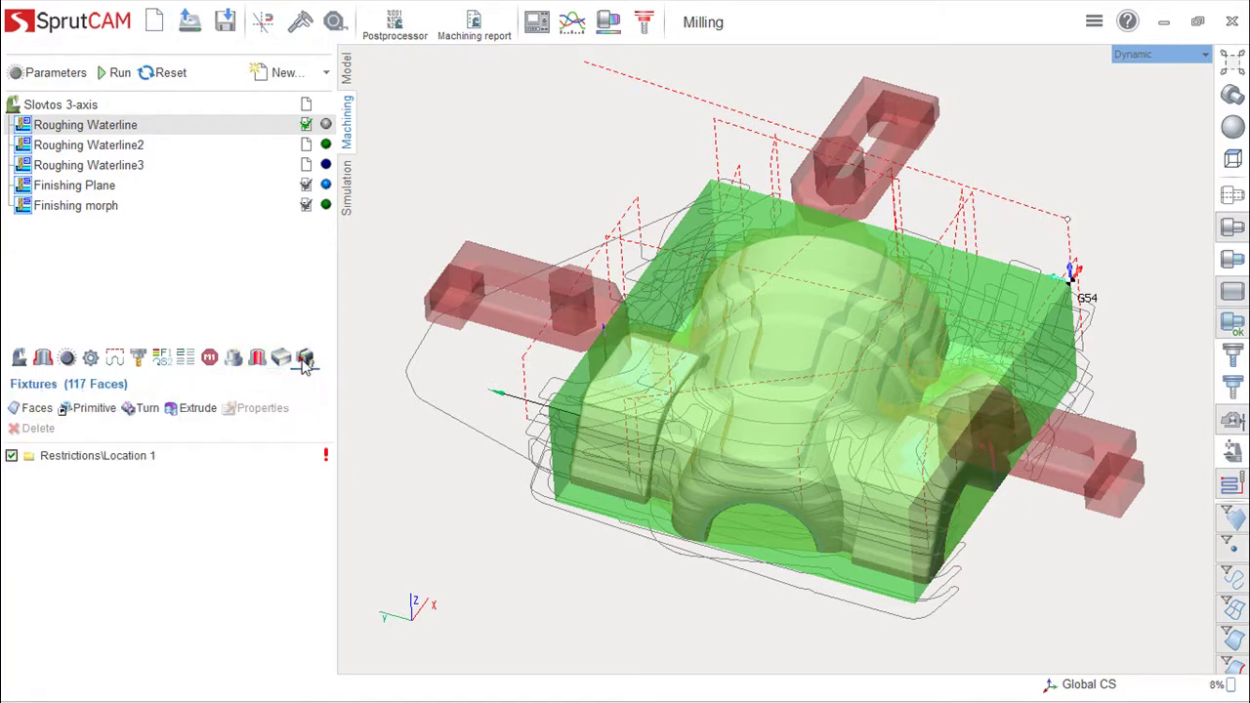
# Review the part and workpiece definitions, and look at the Sew Solid options for workpiece faces without adding anything
pyautogui.click(235, 363)
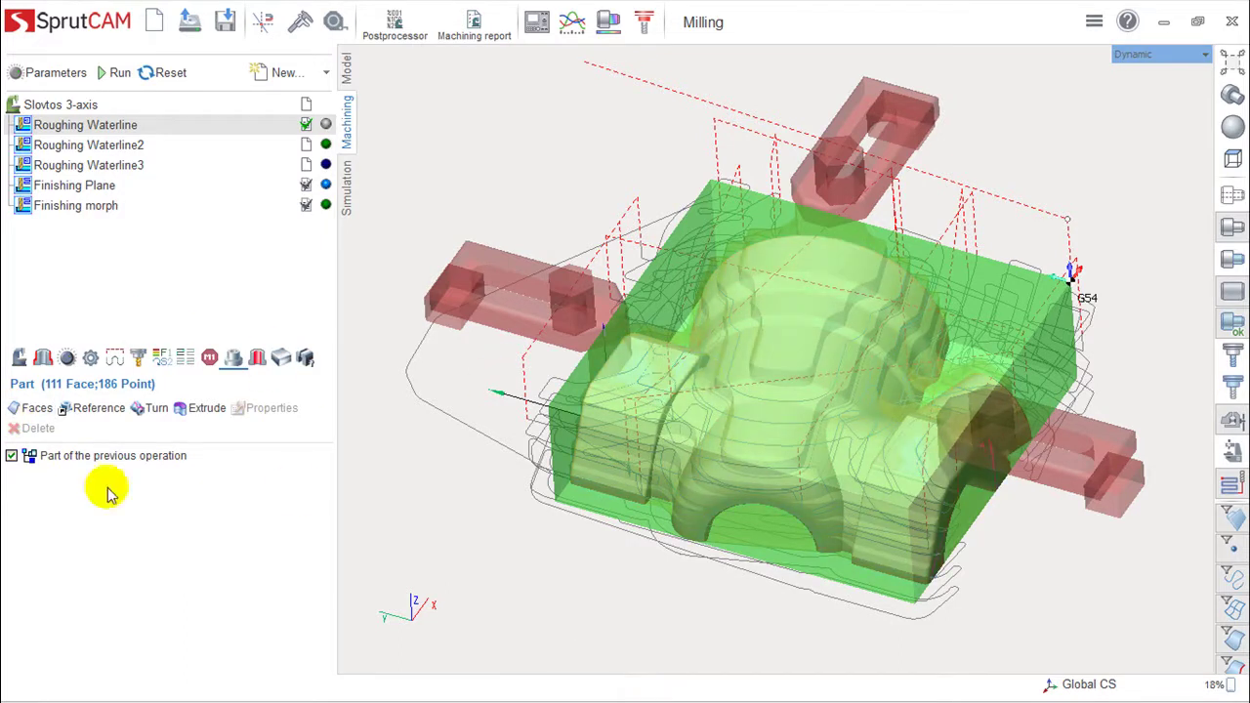
pyautogui.click(280, 358)
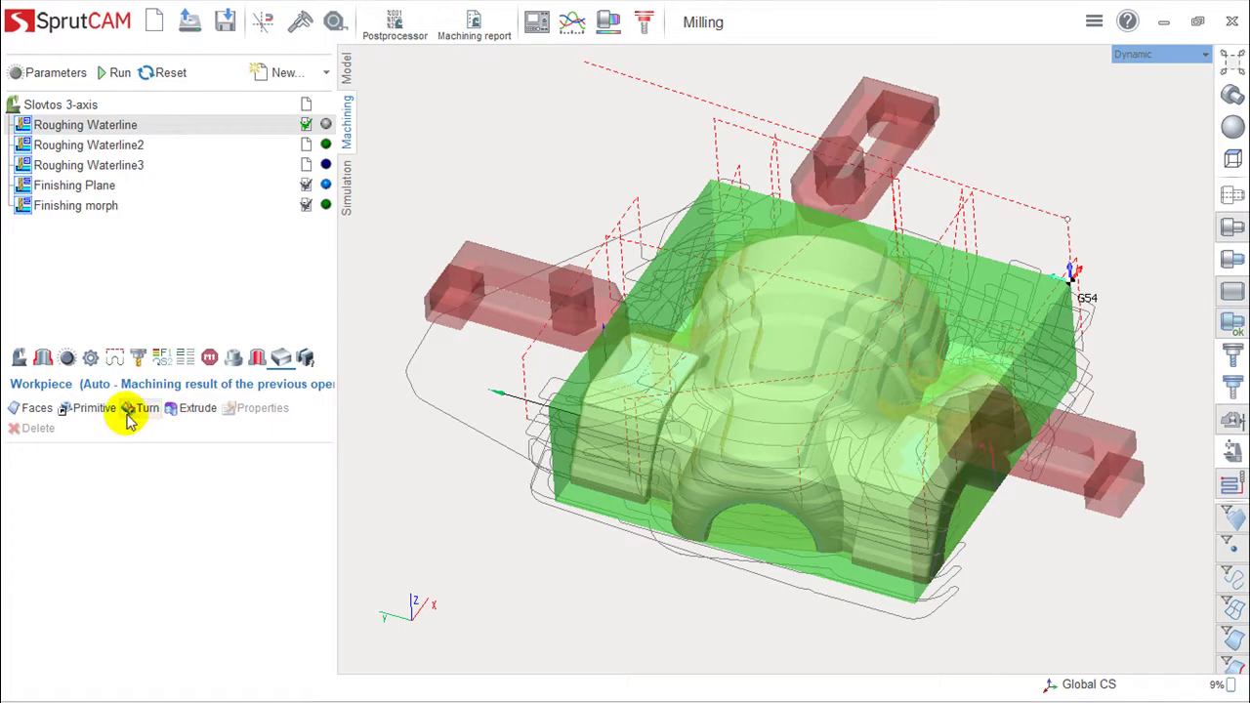
pyautogui.click(29, 411)
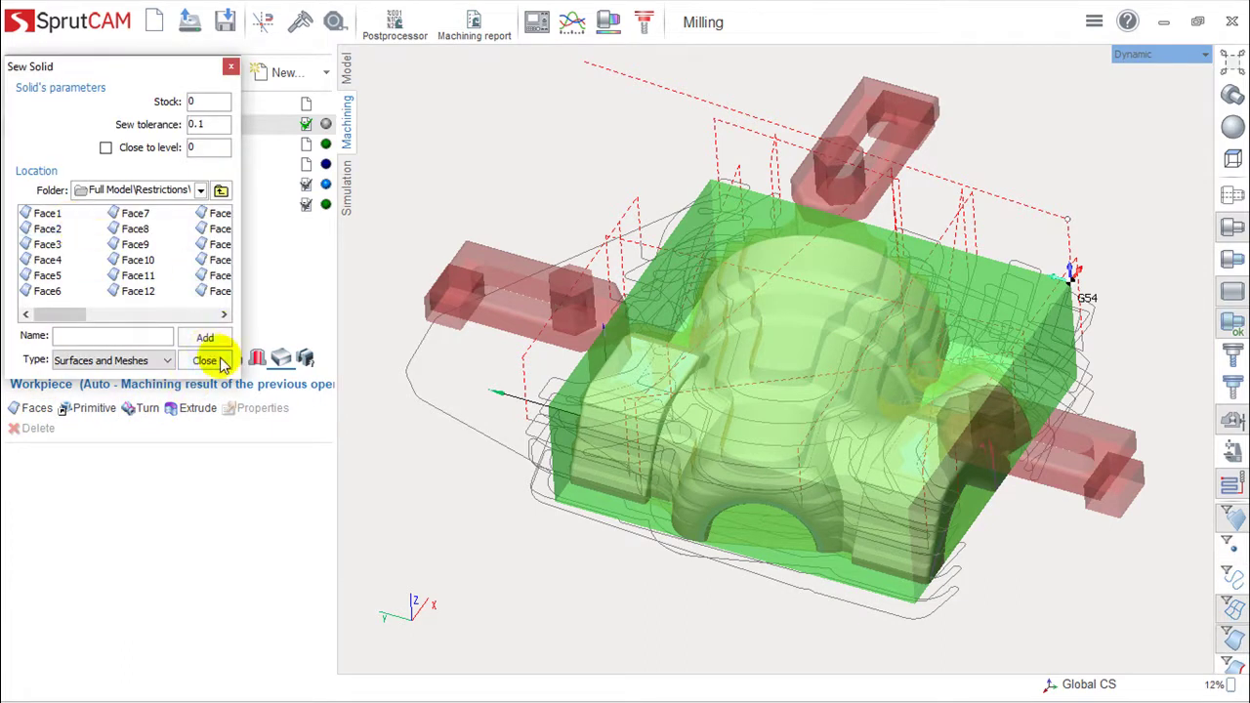
pyautogui.click(231, 68)
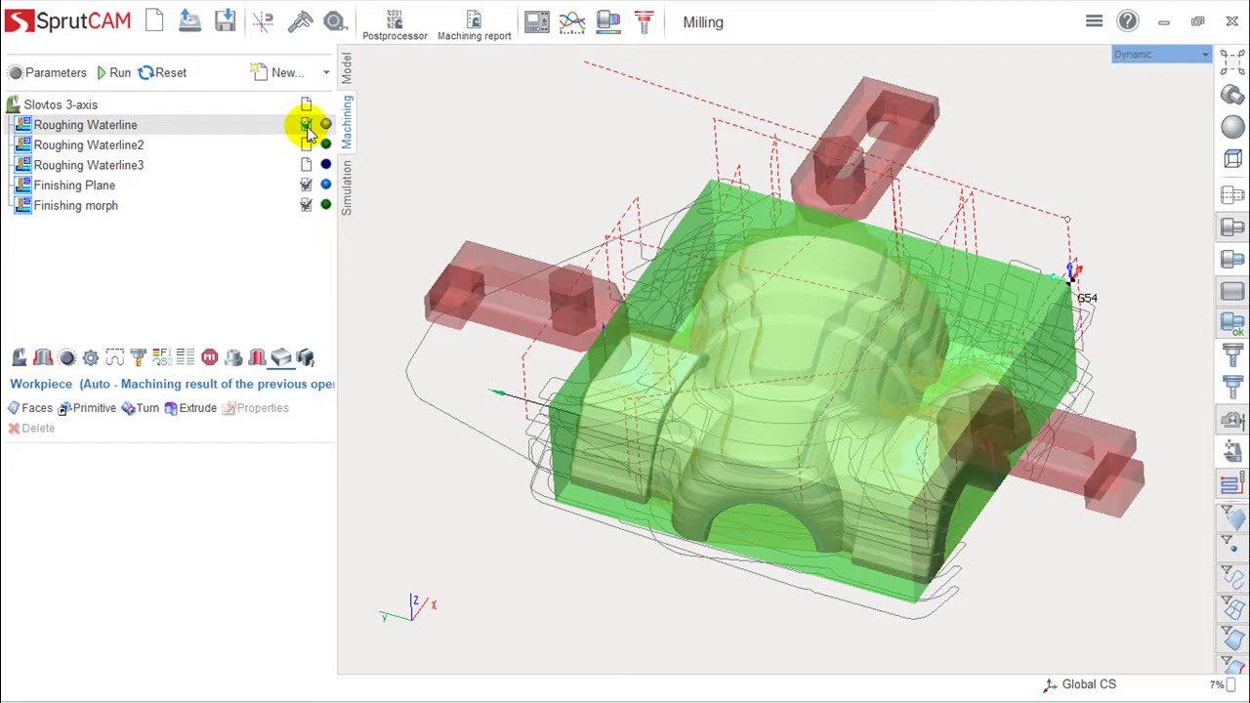
# Draw a freehand circle in the model's 2D drawing, in the empty area behind the part between two clamps
pyautogui.click(348, 69)
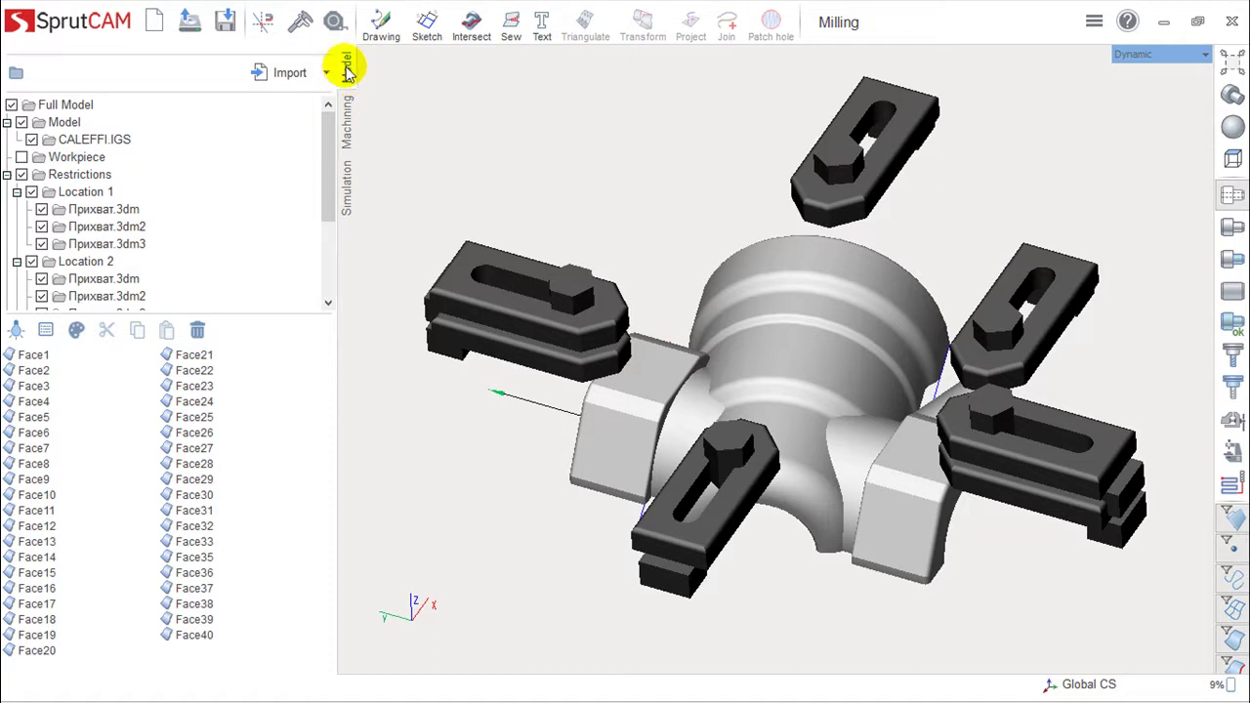
pyautogui.click(381, 25)
pyautogui.click(707, 63)
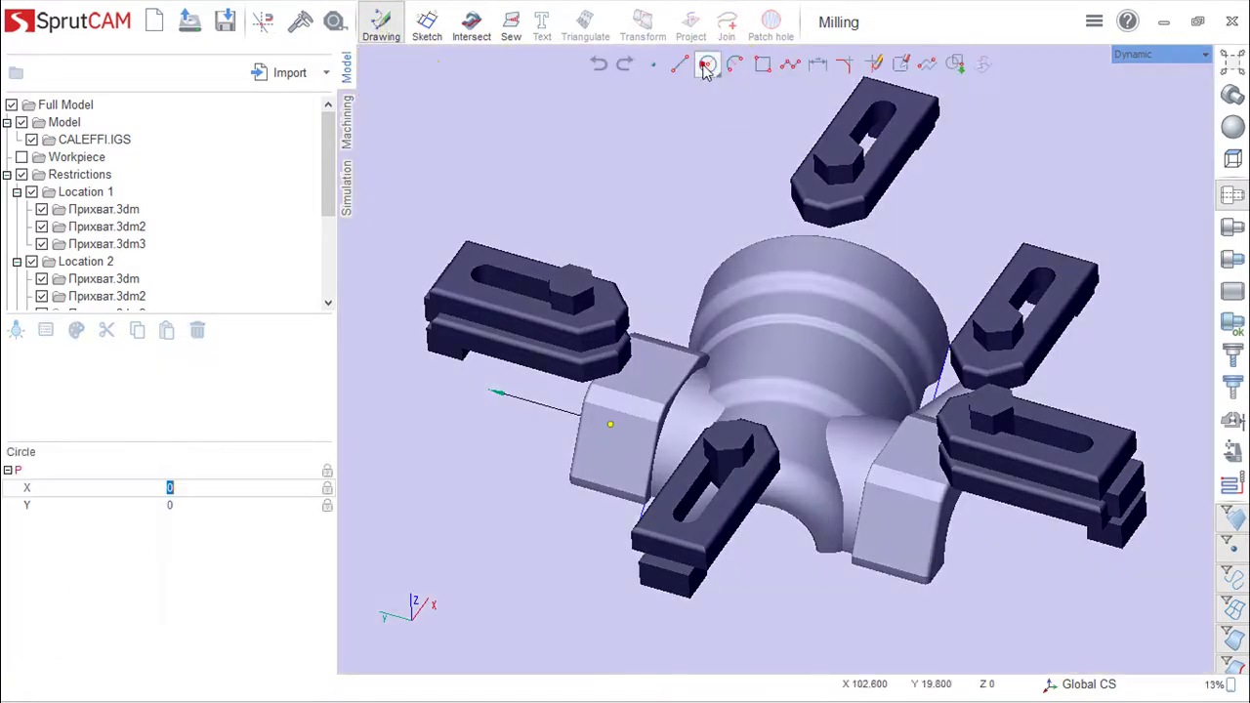
pyautogui.click(621, 147)
pyautogui.click(644, 194)
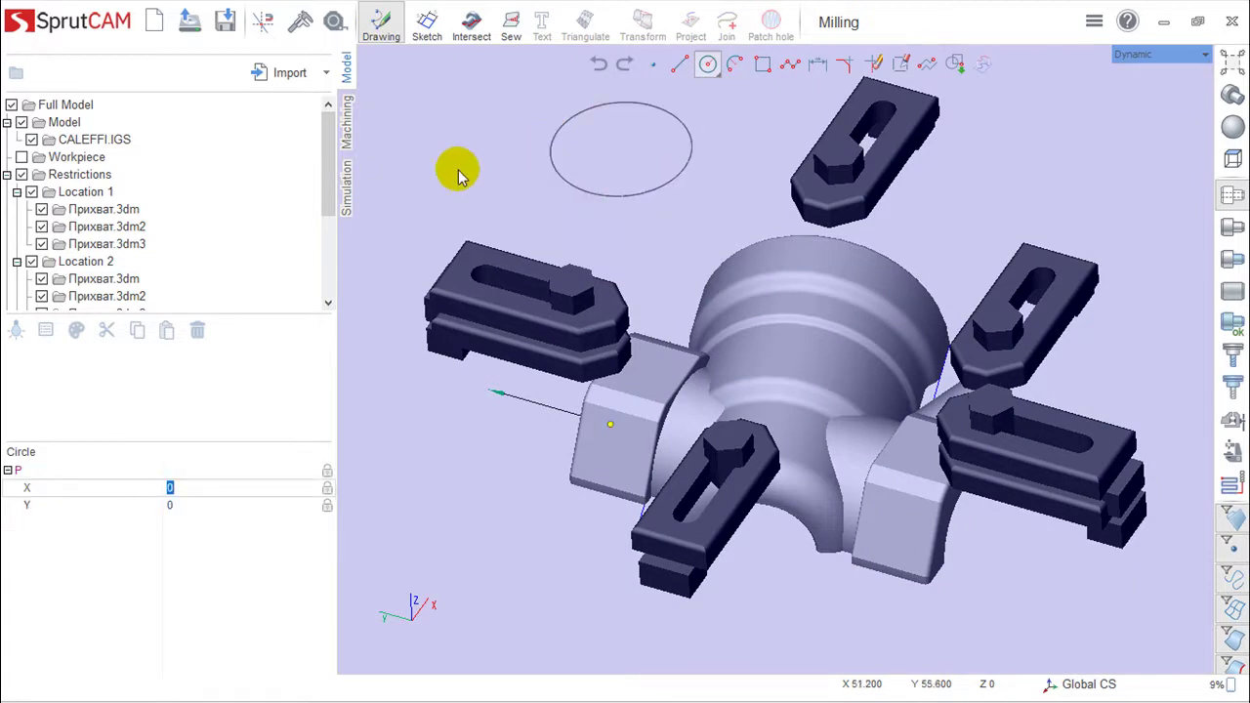
# Return to the machining operations and review Roughing Waterline's part, holes and workpiece definitions again
pyautogui.click(347, 119)
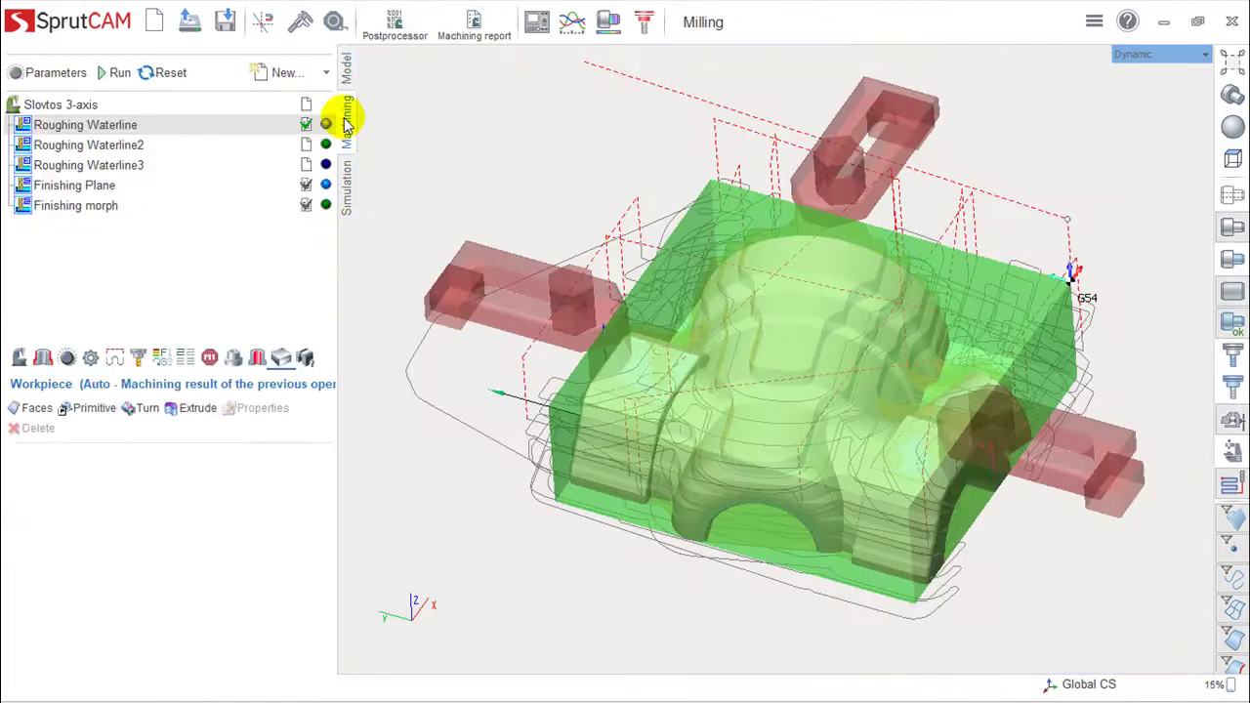
pyautogui.click(233, 358)
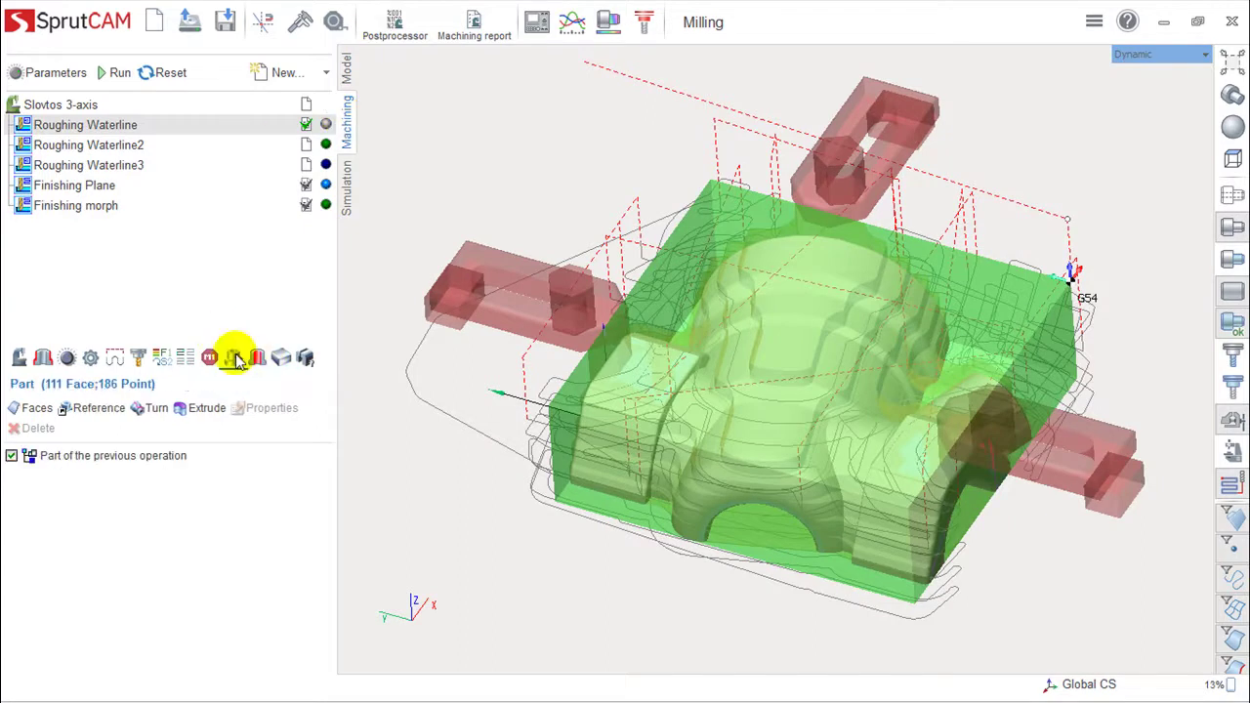
pyautogui.click(257, 358)
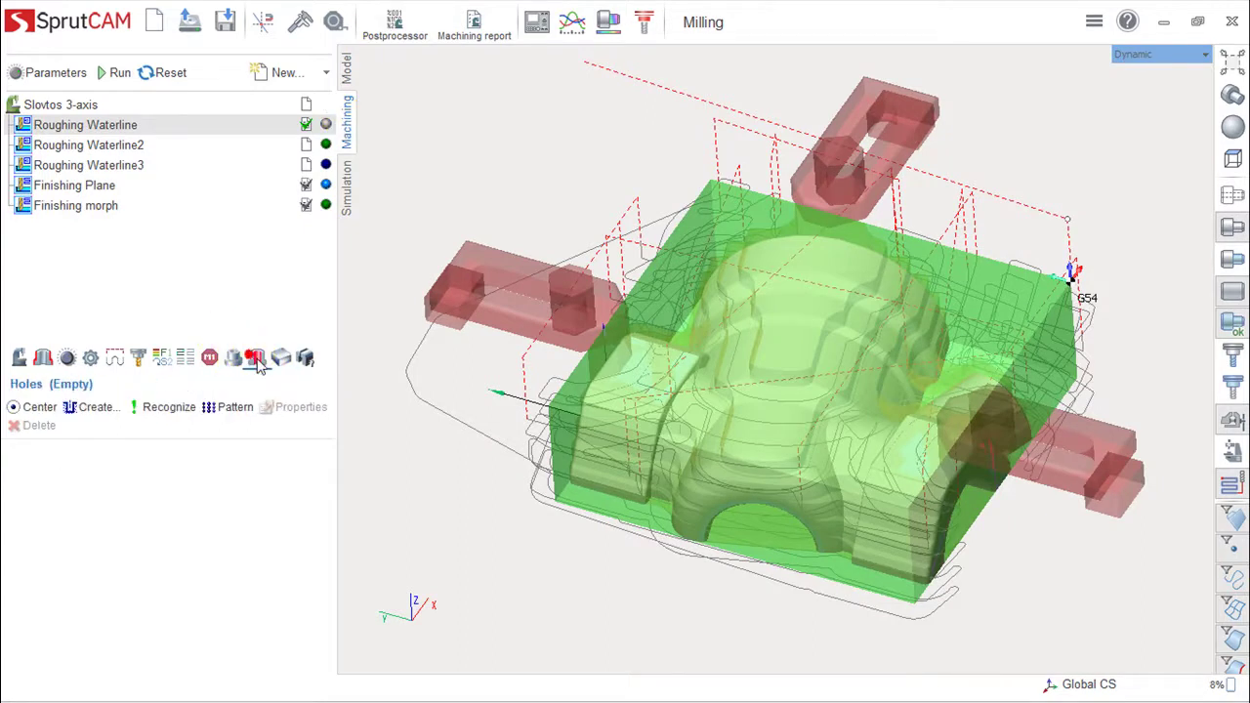
pyautogui.click(281, 357)
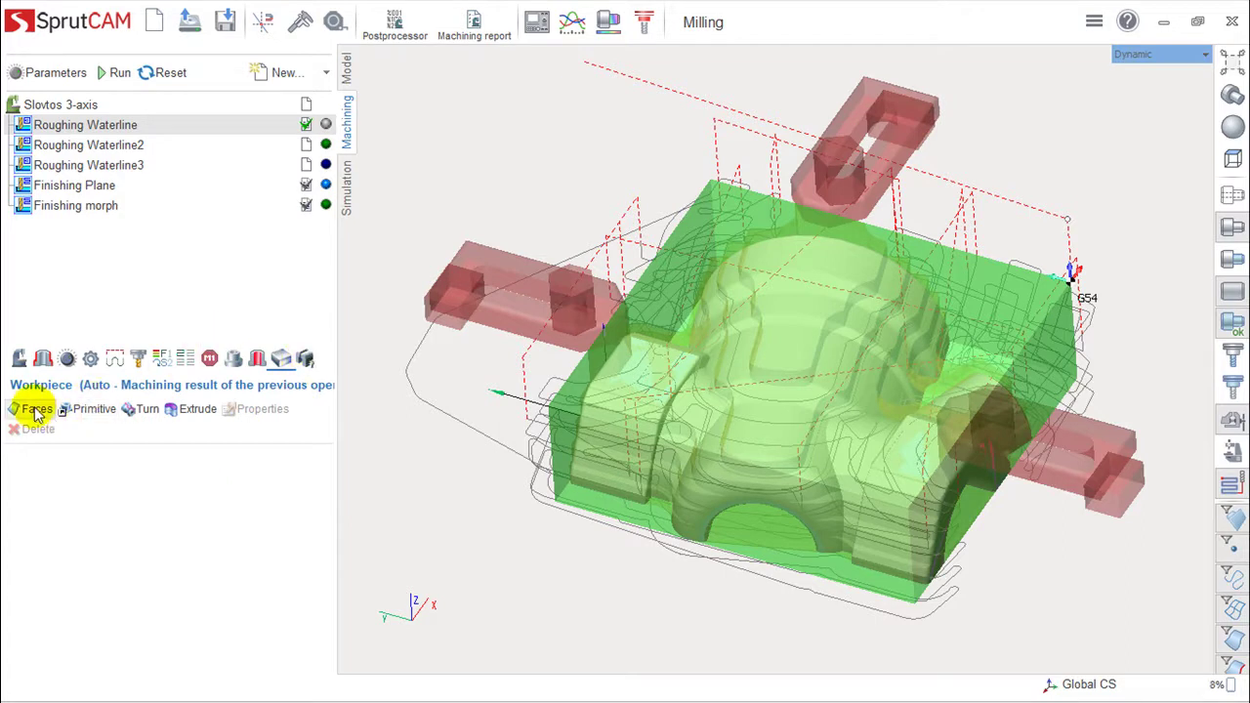
# Add a workpiece primitive to Roughing Waterline by extruding Circle2 between bottom level 0 and top level 1
pyautogui.click(186, 408)
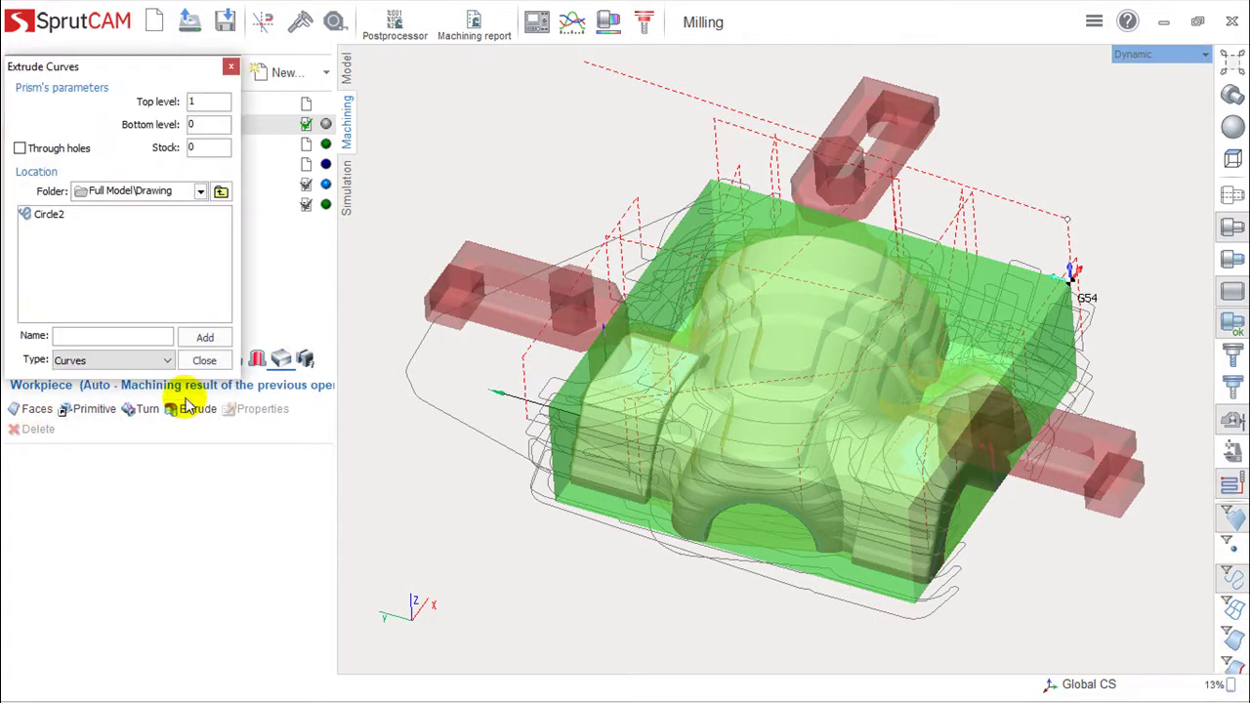
pyautogui.click(43, 217)
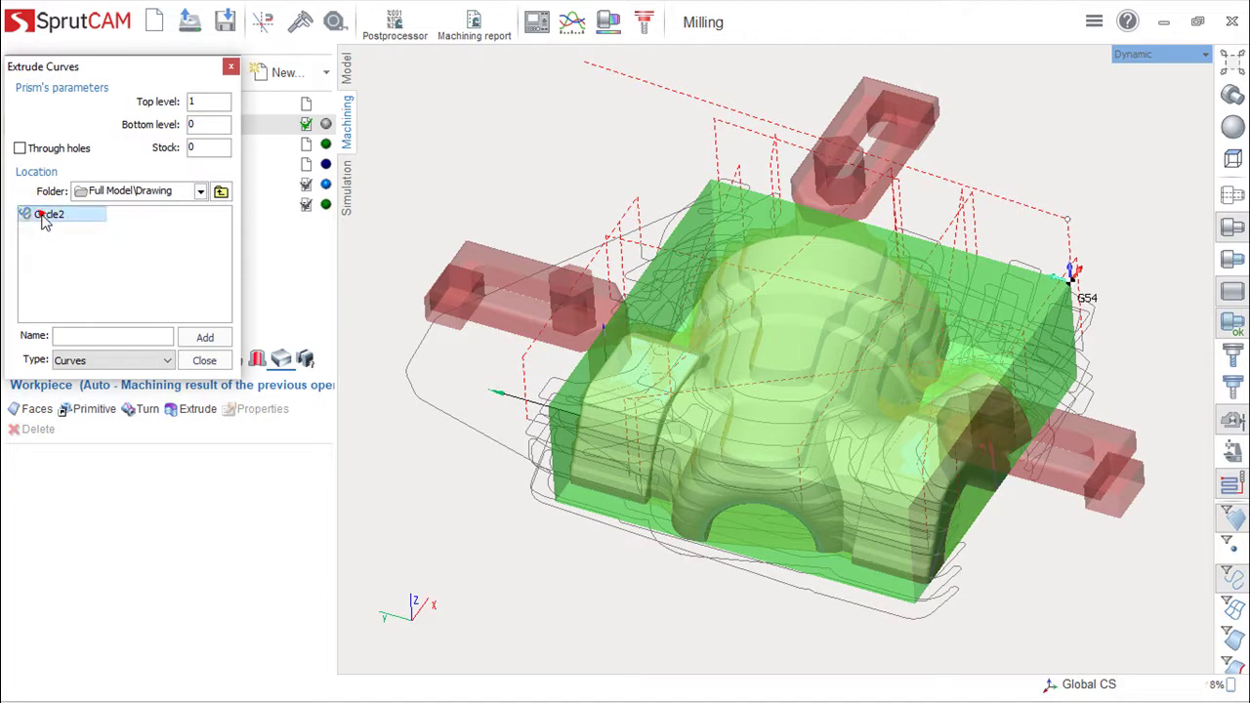
pyautogui.click(203, 337)
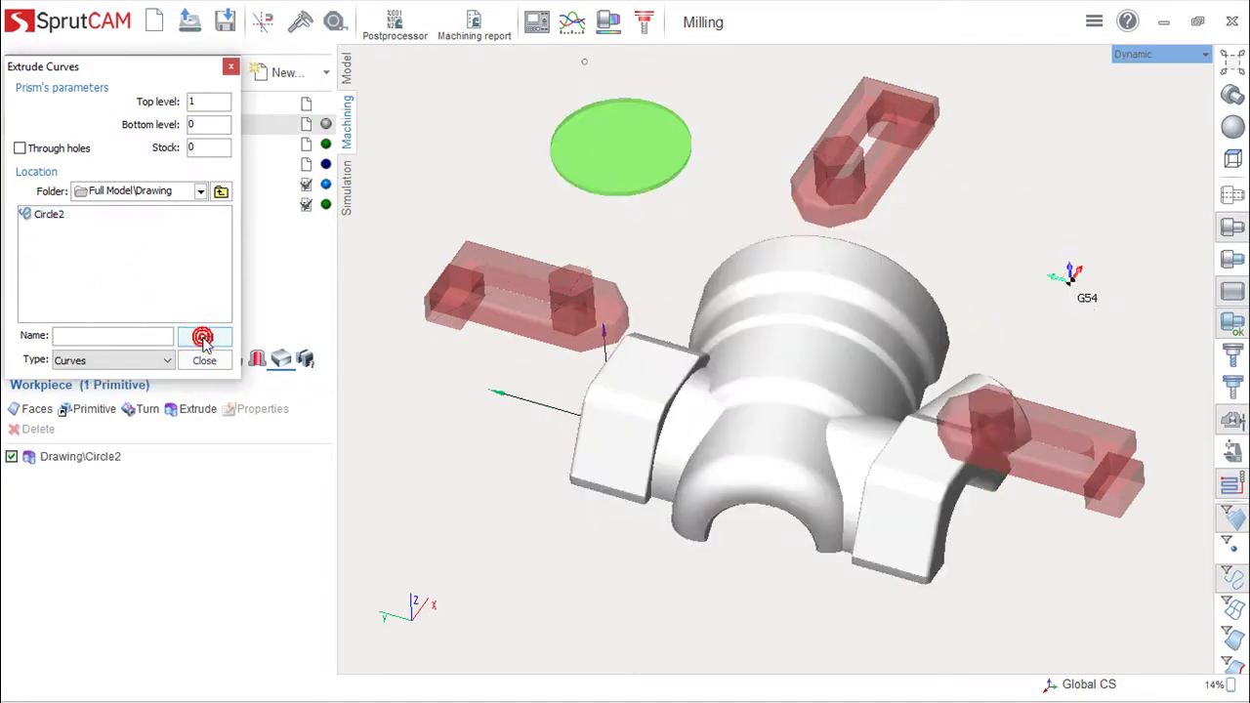
# Add a second workpiece extrusion of Circle2 with the top level set to 20, and examine it beside the part
pyautogui.click(208, 102)
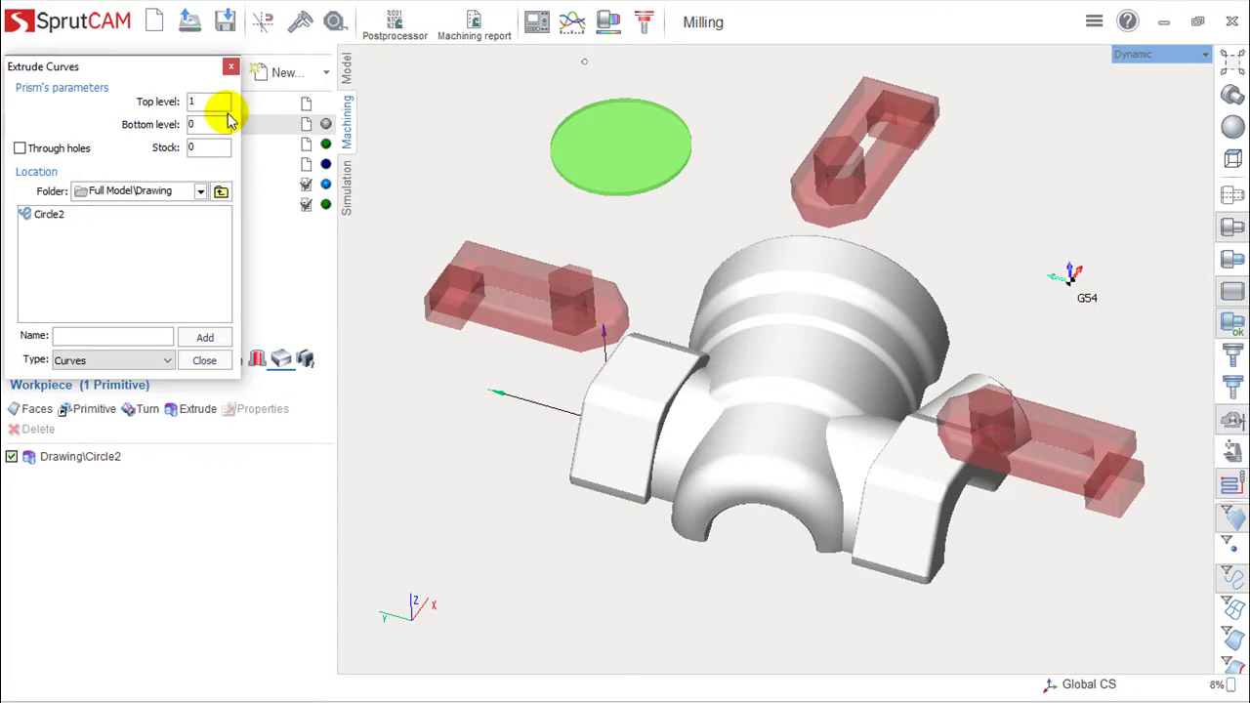
pyautogui.write('20')
pyautogui.click(206, 342)
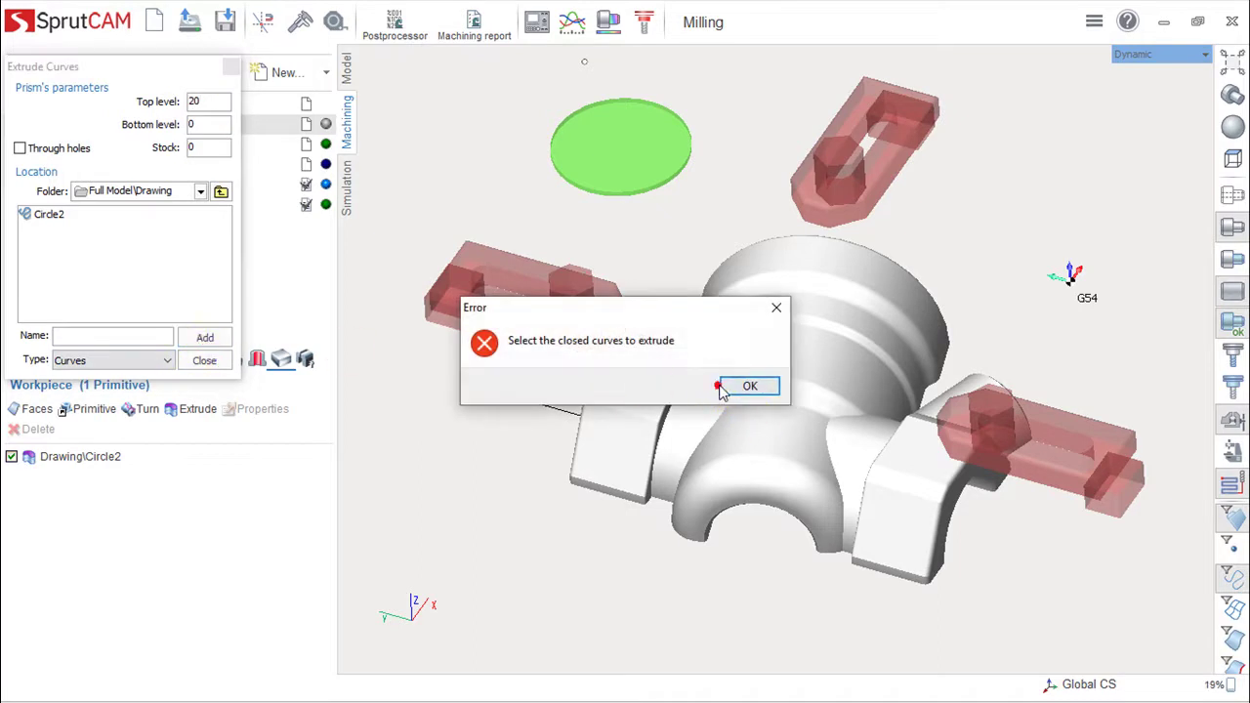
pyautogui.click(742, 387)
pyautogui.click(57, 213)
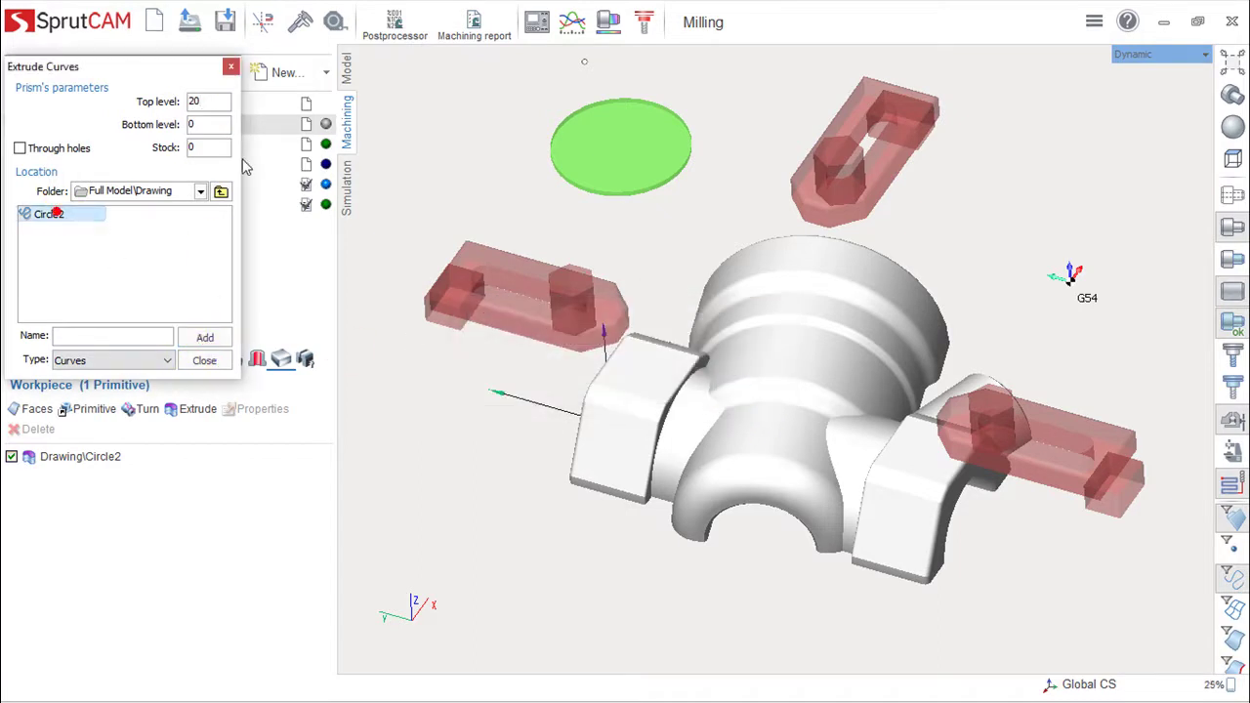
pyautogui.click(203, 336)
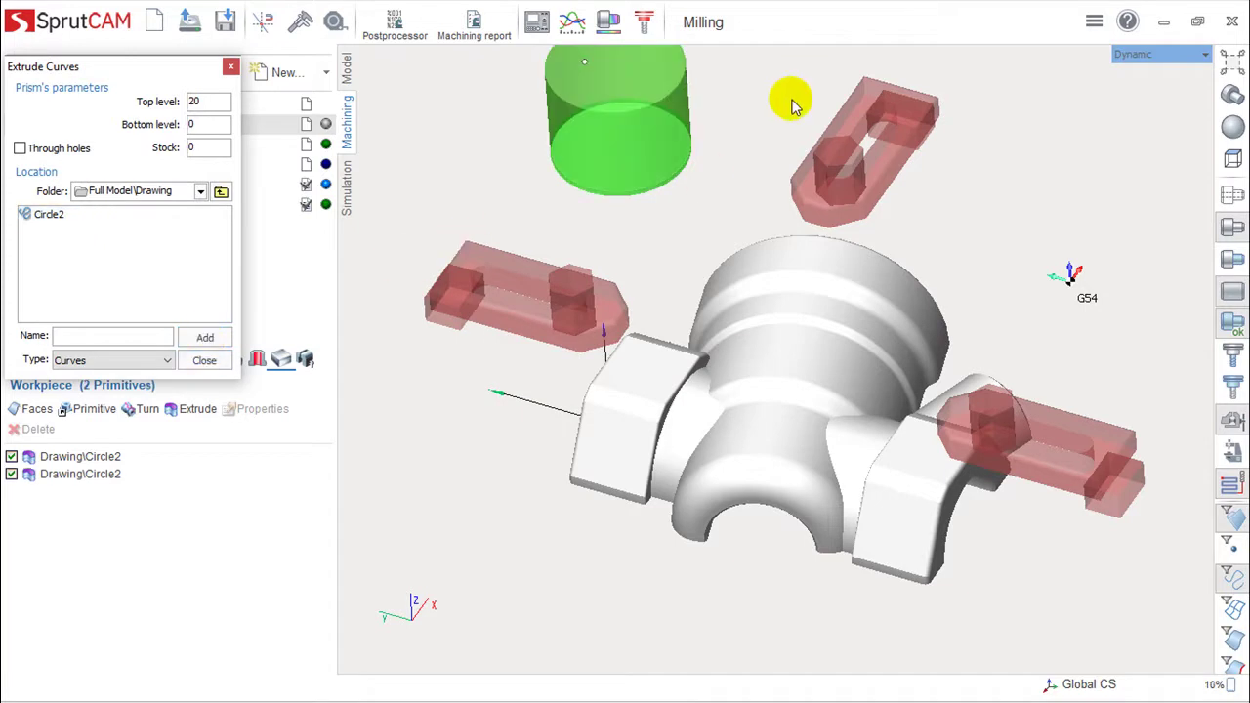
pyautogui.click(203, 359)
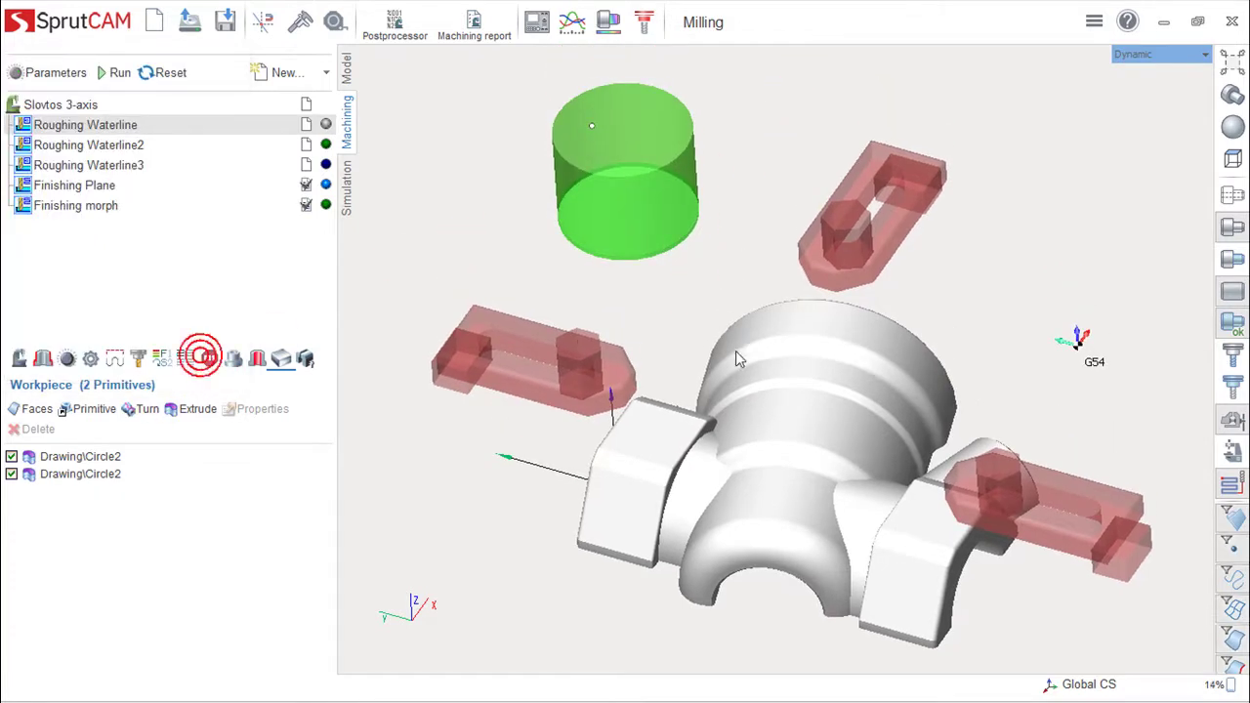
pyautogui.moveTo(706, 364); pyautogui.dragTo(670, 397, button='middle')
pyautogui.moveTo(745, 442); pyautogui.dragTo(772, 424, button='middle')
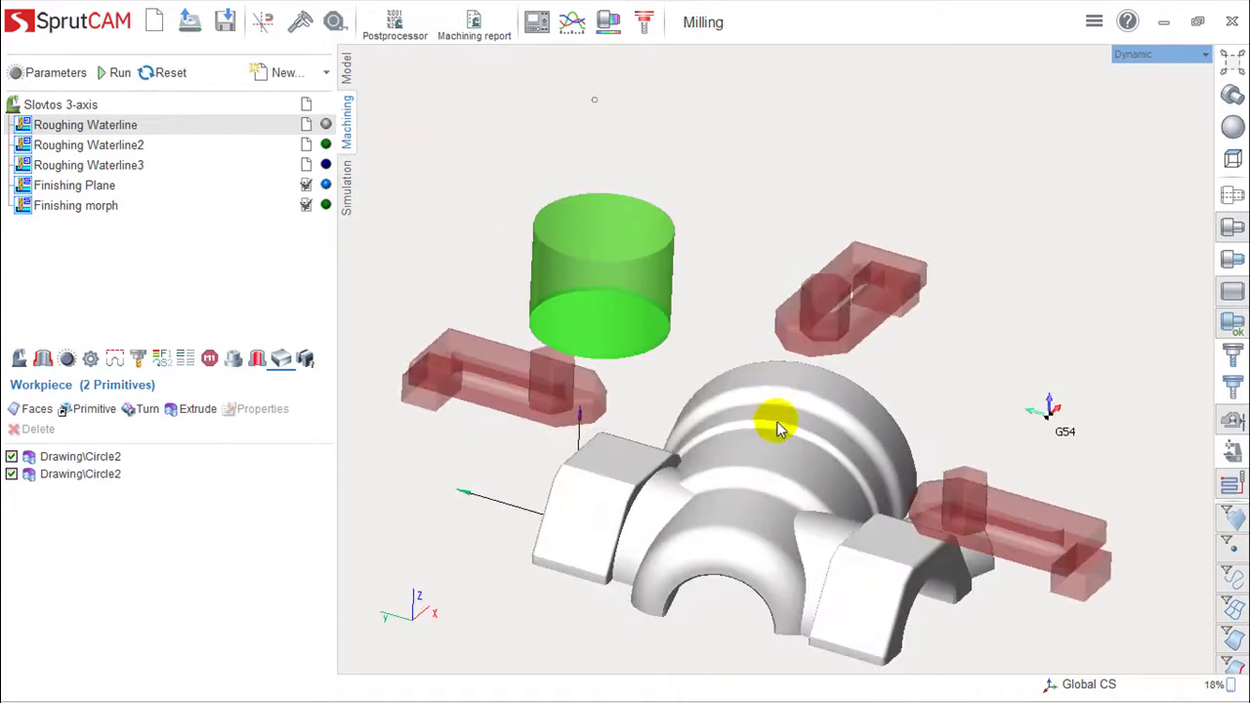
pyautogui.moveTo(662, 356); pyautogui.dragTo(683, 304, button='middle')
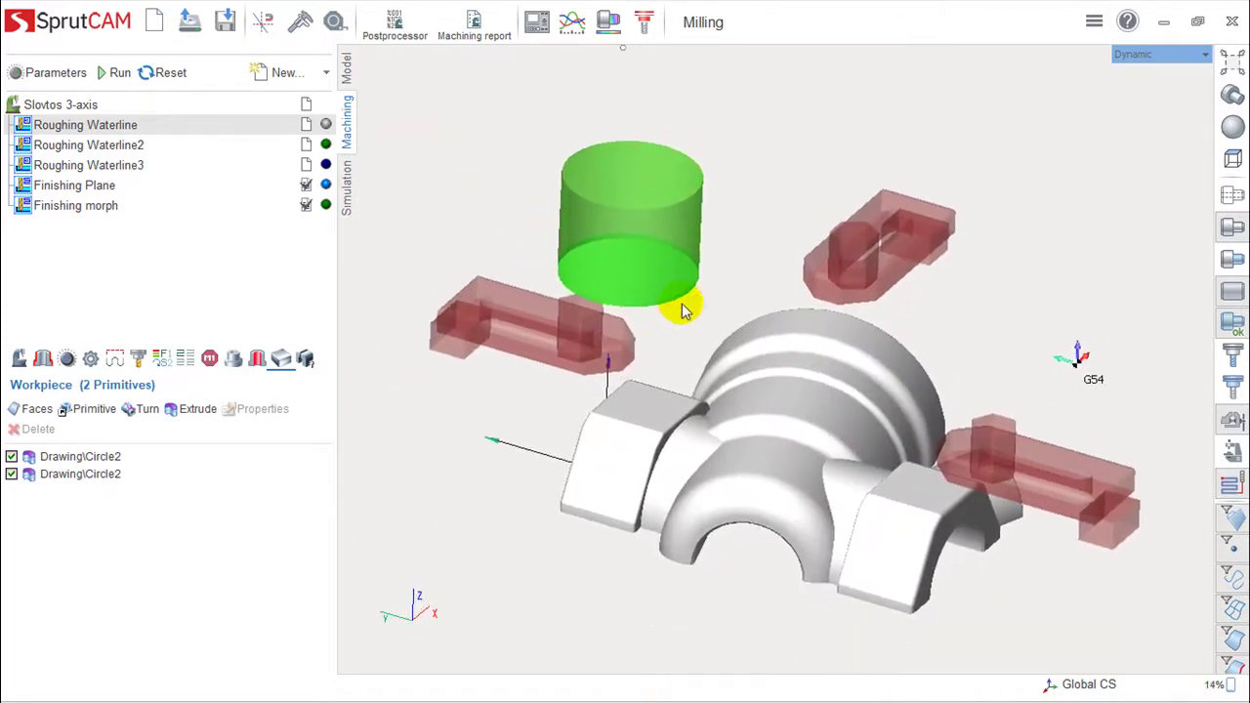
# Delete both extruded Circle2 primitives from the Roughing Waterline workpiece definition
pyautogui.click(54, 476)
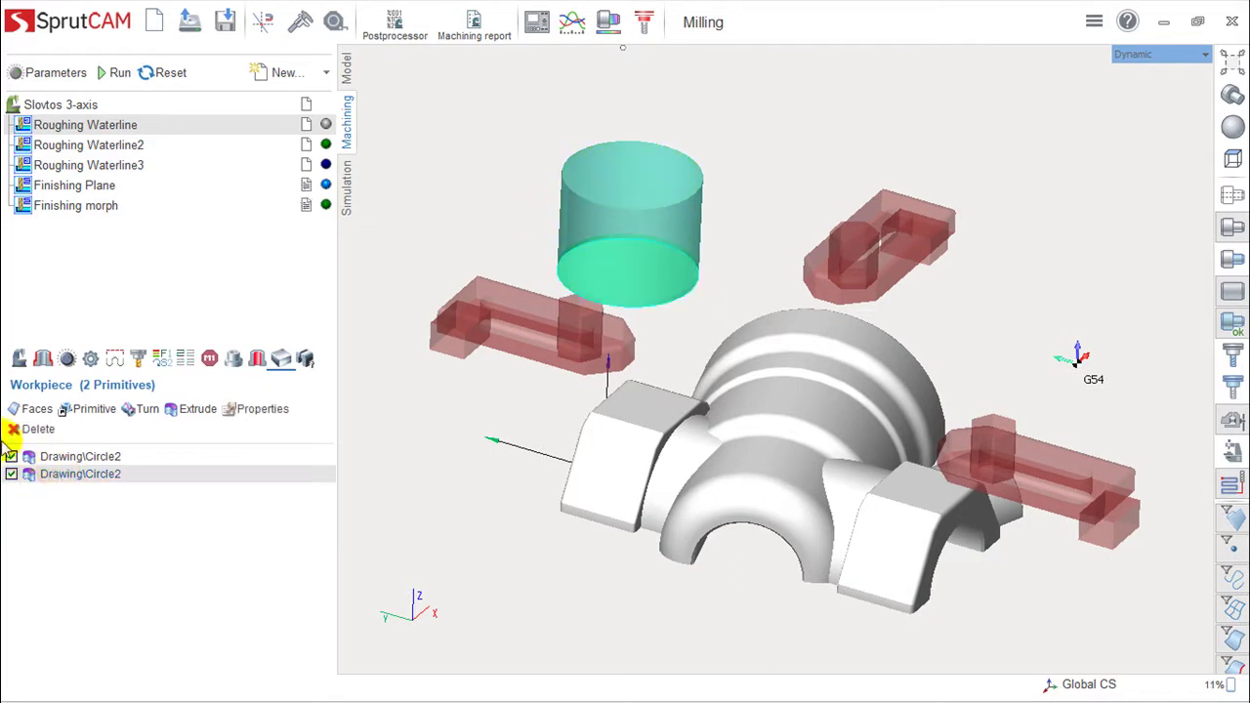
pyautogui.click(31, 429)
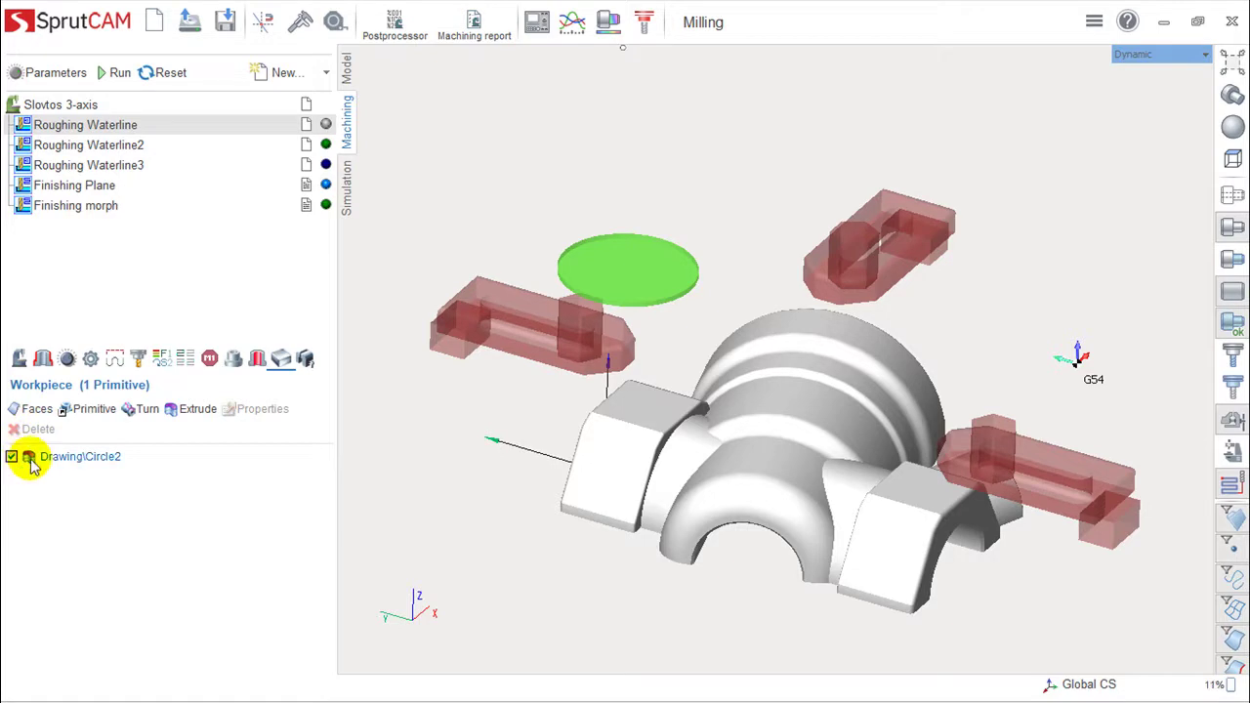
pyautogui.click(59, 459)
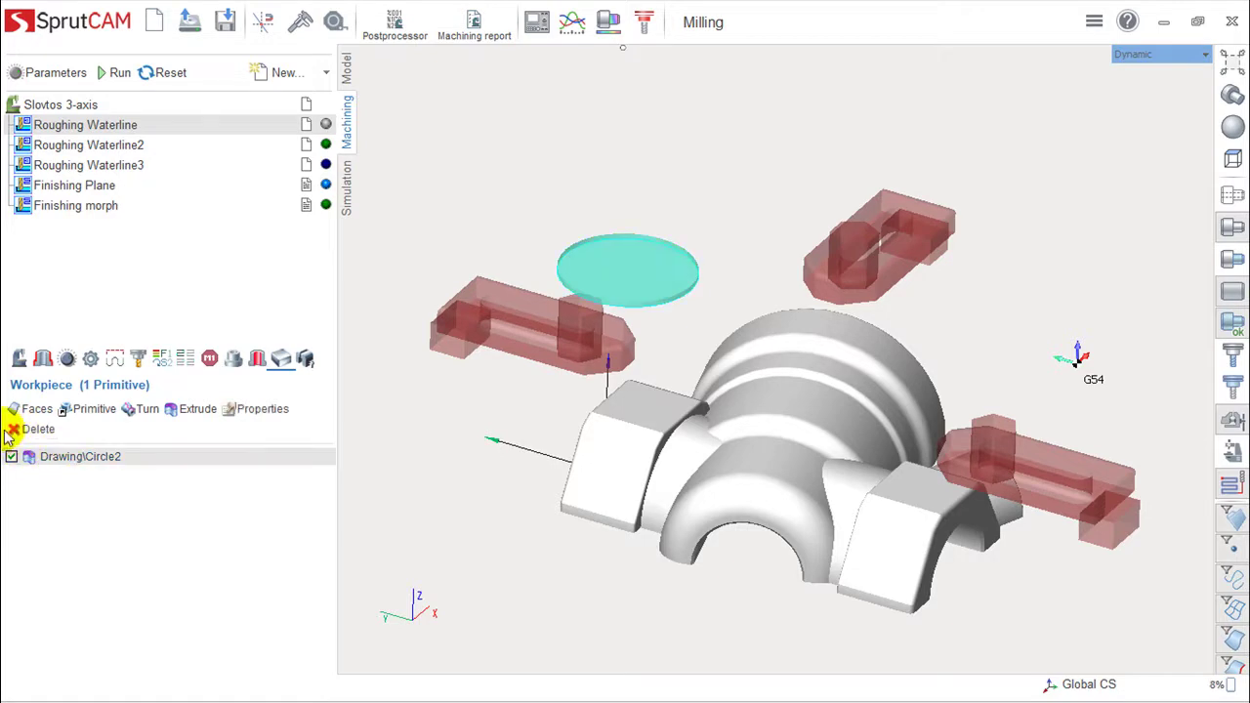
pyautogui.click(15, 432)
pyautogui.moveTo(690, 439)
pyautogui.mouseDown(button='right')
pyautogui.moveTo(692, 418)
pyautogui.moveTo(733, 502)
pyautogui.mouseUp(button='right')
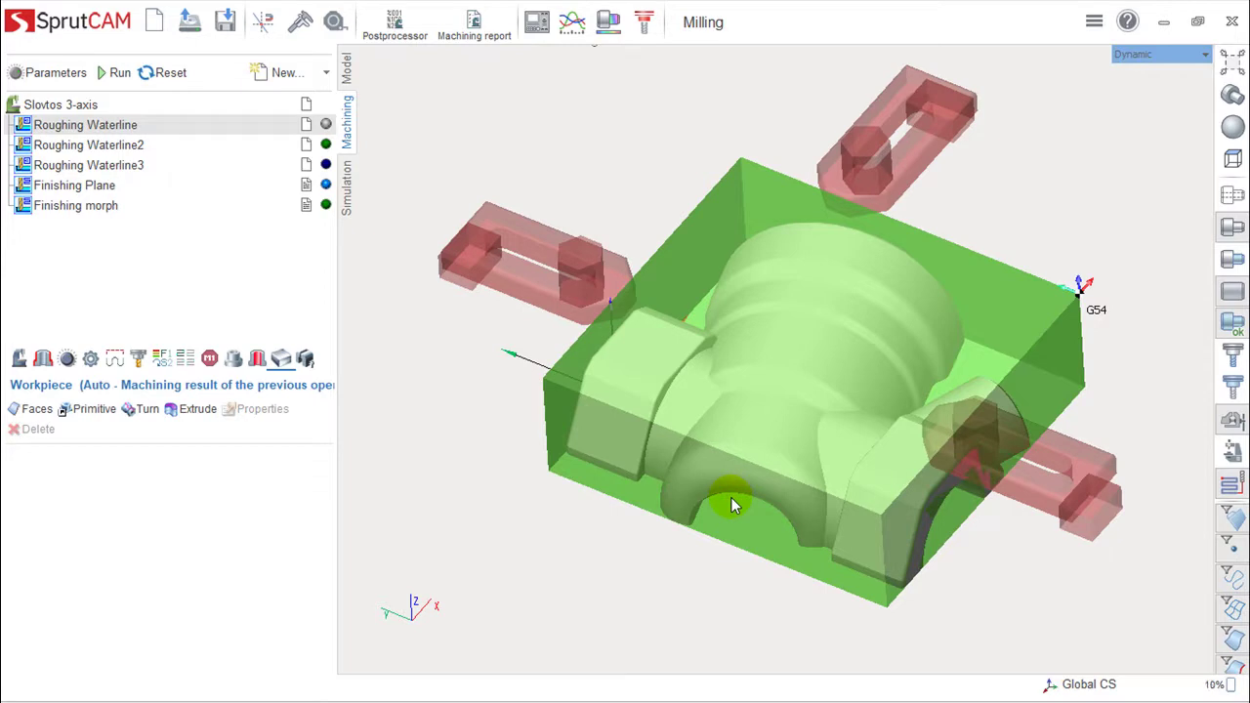
# Look at the custom tool change position settings in Roughing Waterline's setup and leave them without applying anything
pyautogui.click(18, 359)
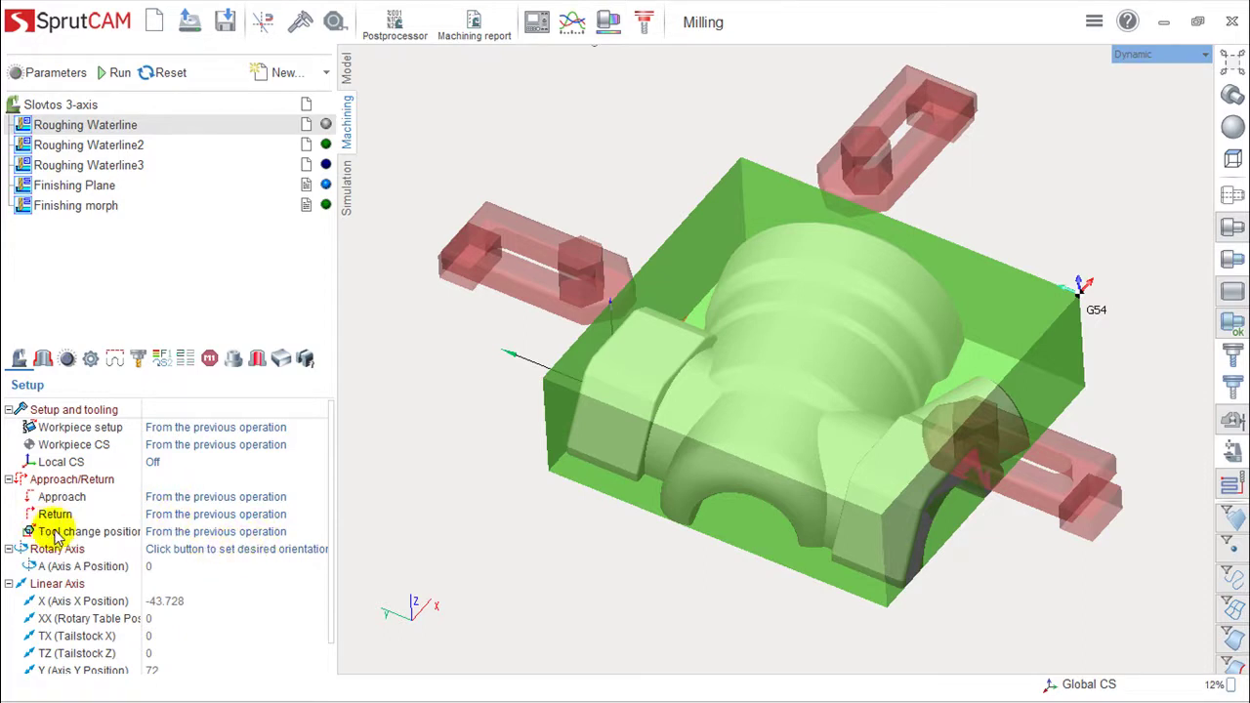
pyautogui.click(266, 533)
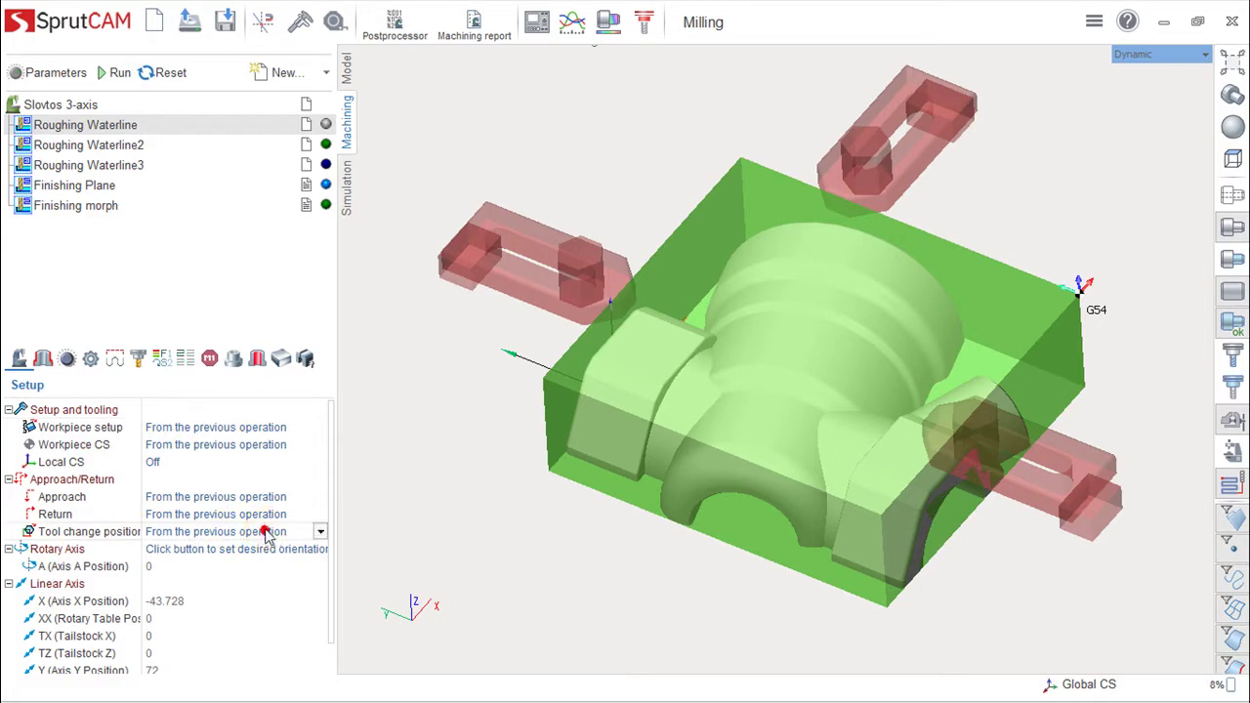
pyautogui.click(320, 532)
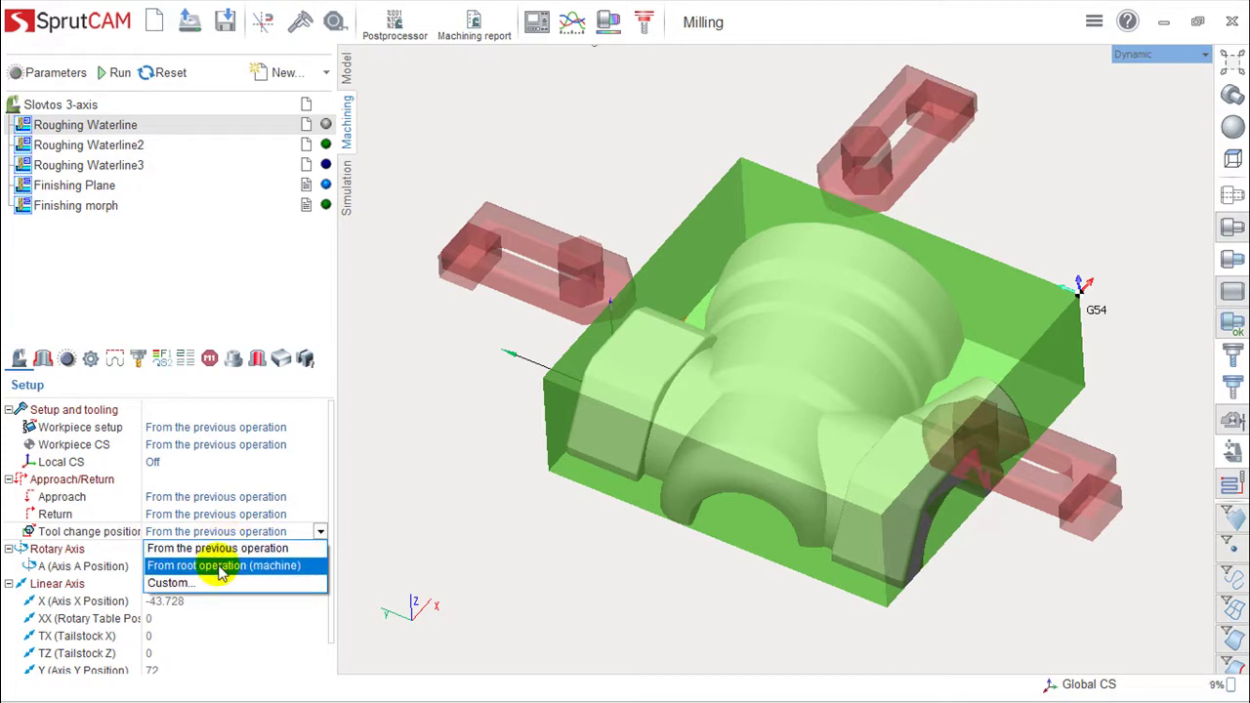
pyautogui.click(171, 584)
pyautogui.moveTo(166, 17); pyautogui.dragTo(329, 173)
pyautogui.click(440, 217)
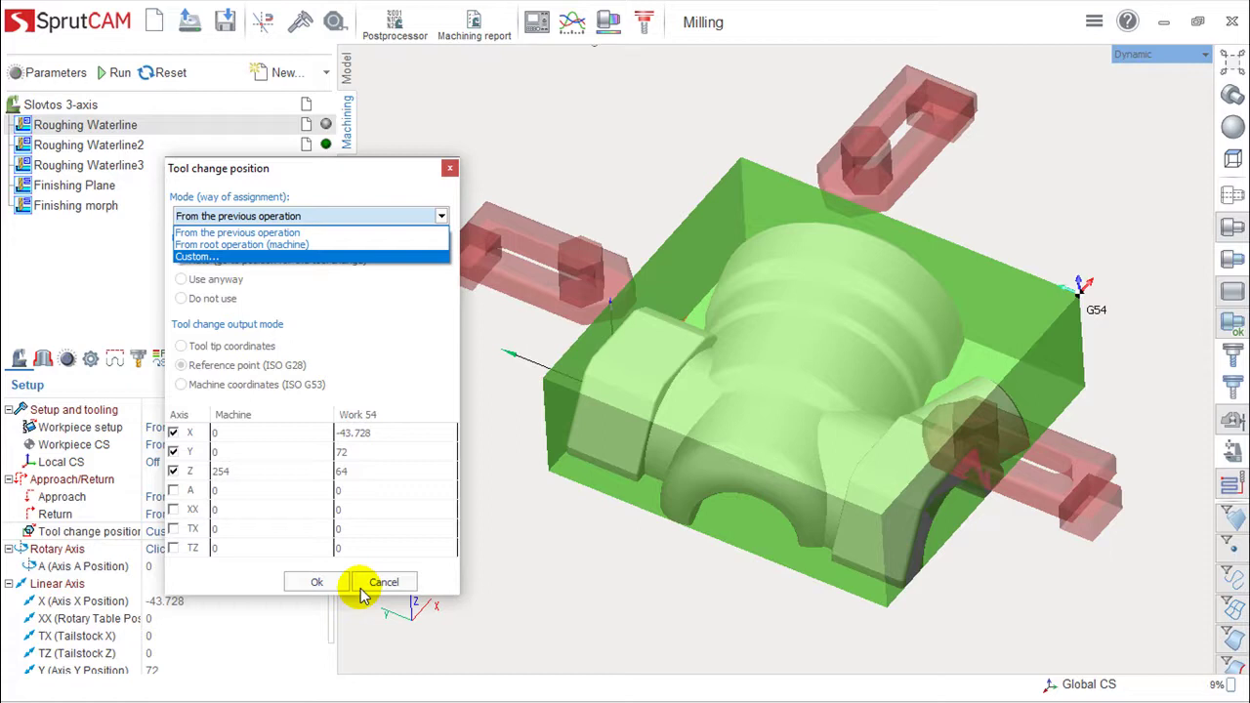
pyautogui.click(449, 165)
pyautogui.click(390, 580)
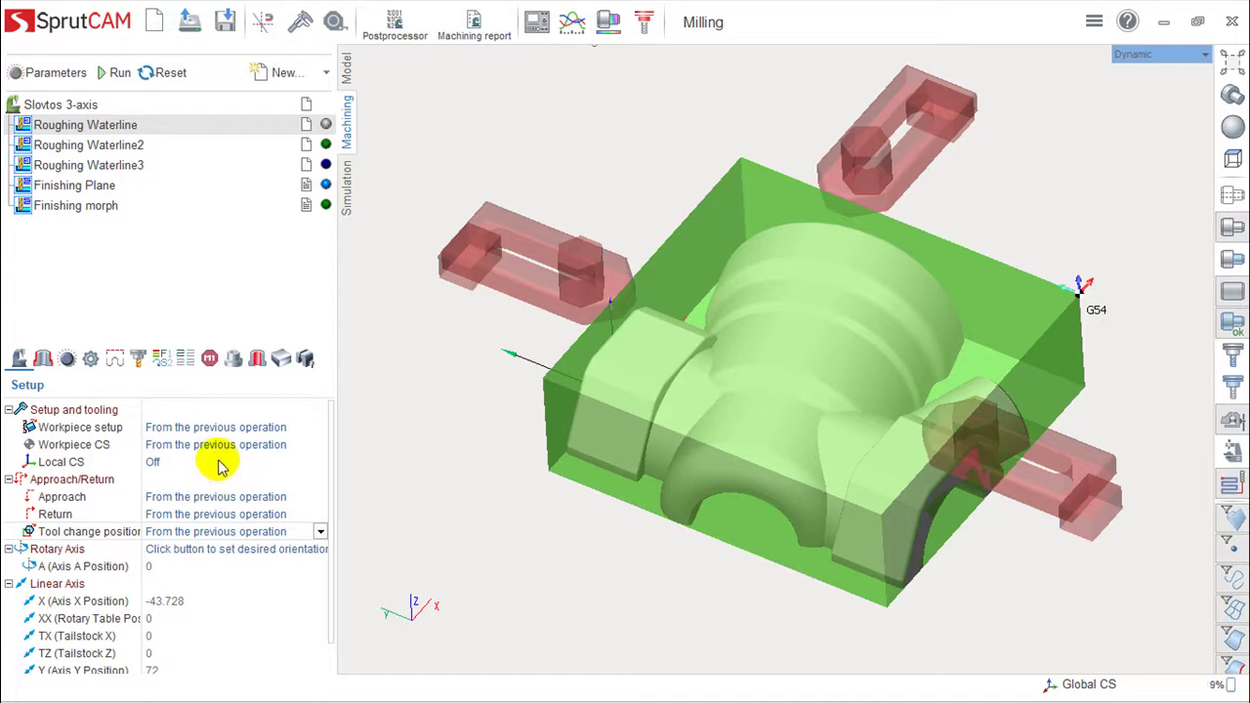
# In Roughing Waterline's workpiece setup, choose Global CS as the geometrical CS and Workpiece holder CS as the machine CS
pyautogui.click(254, 427)
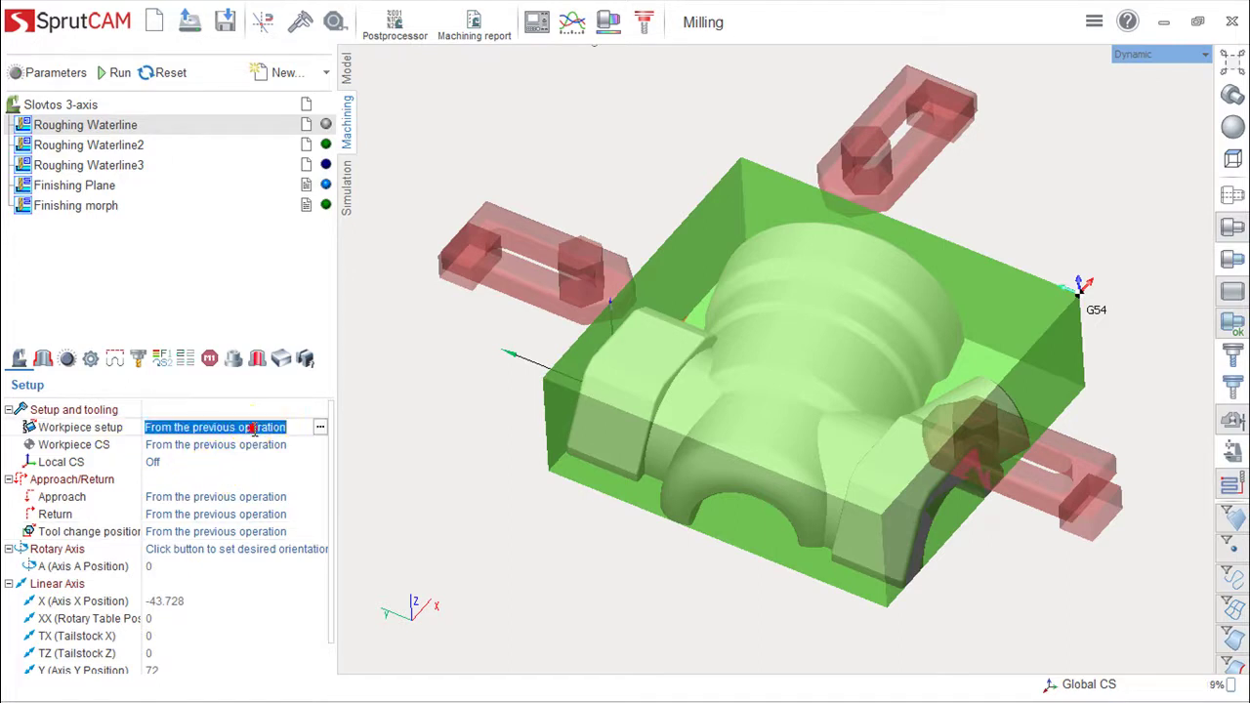
pyautogui.click(321, 428)
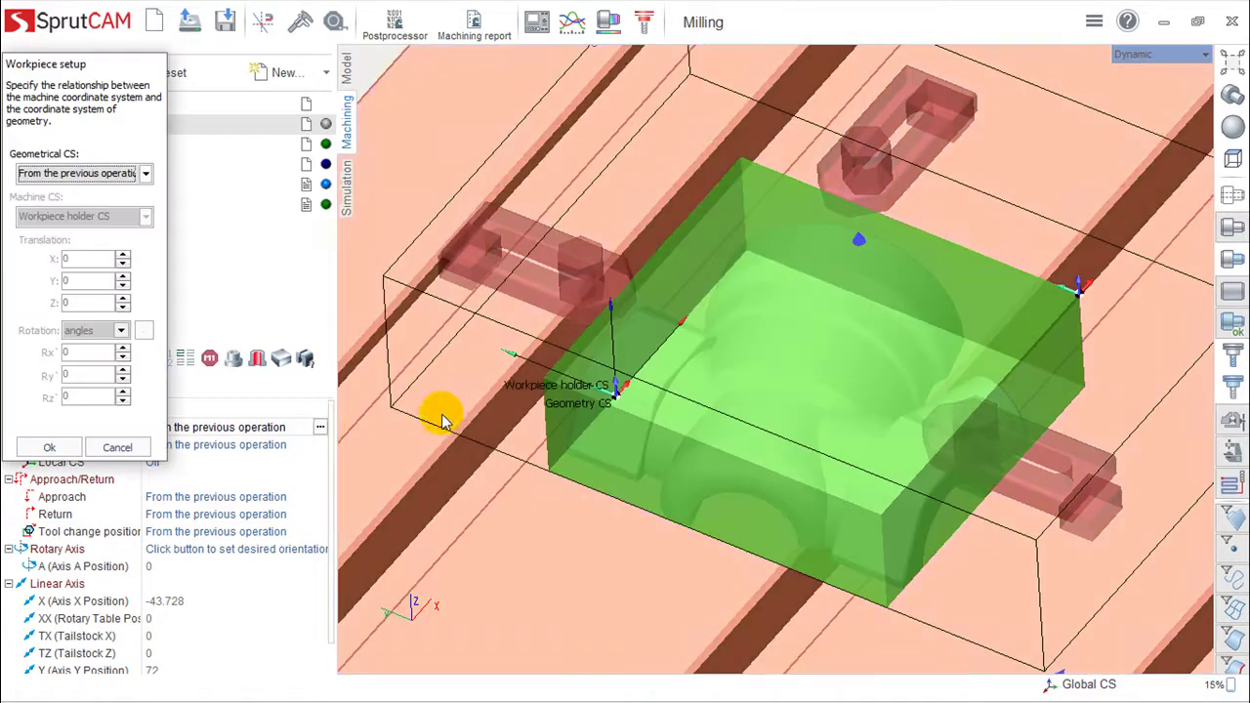
pyautogui.scroll(-5, 576, 499)
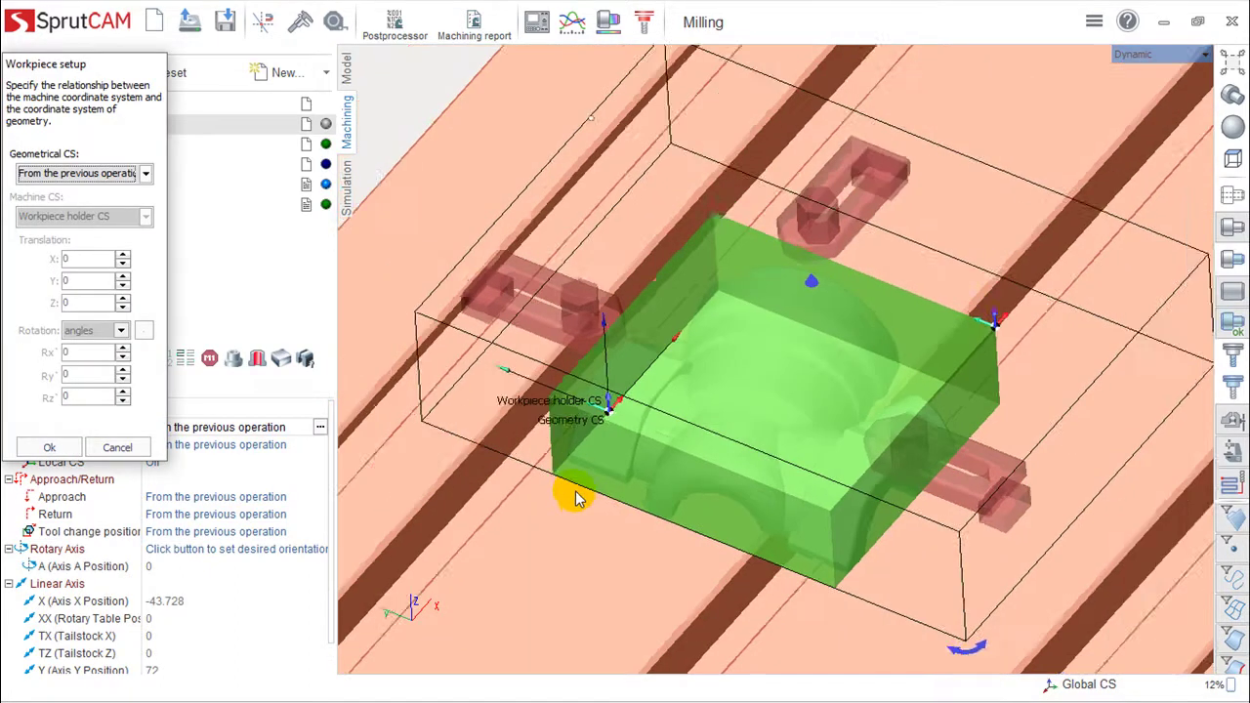
pyautogui.moveTo(571, 518); pyautogui.dragTo(534, 450, button='right')
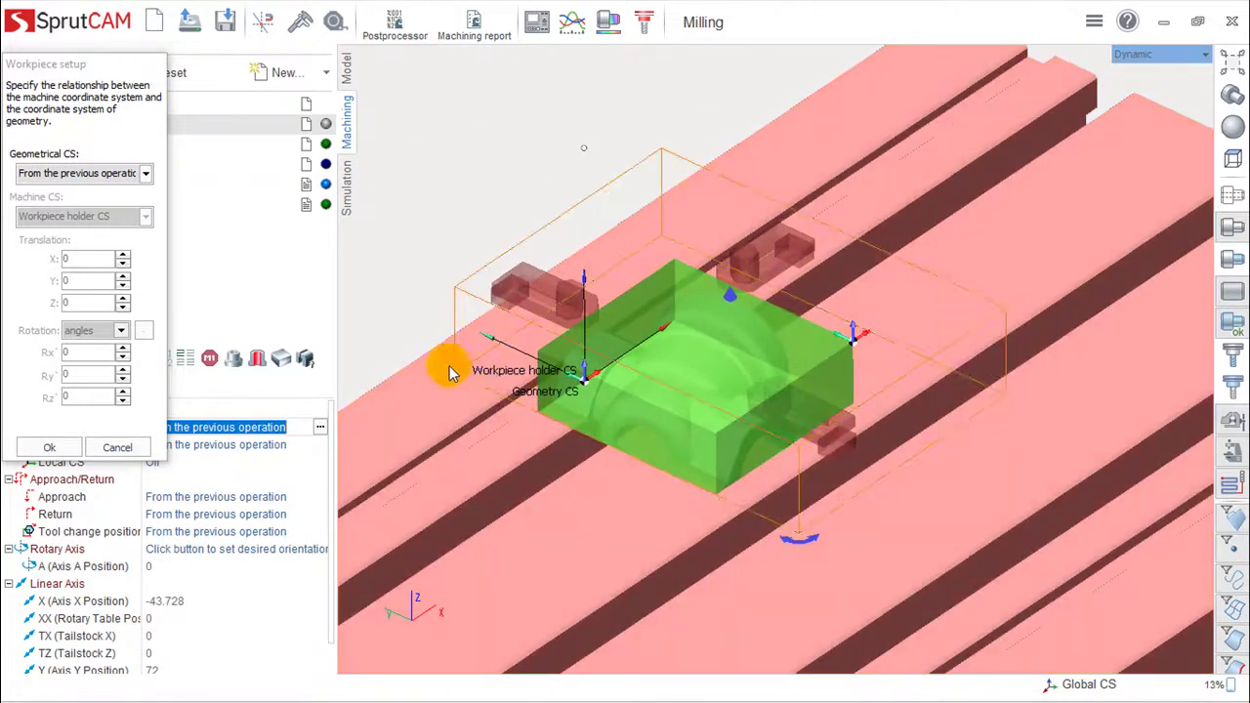
pyautogui.click(143, 174)
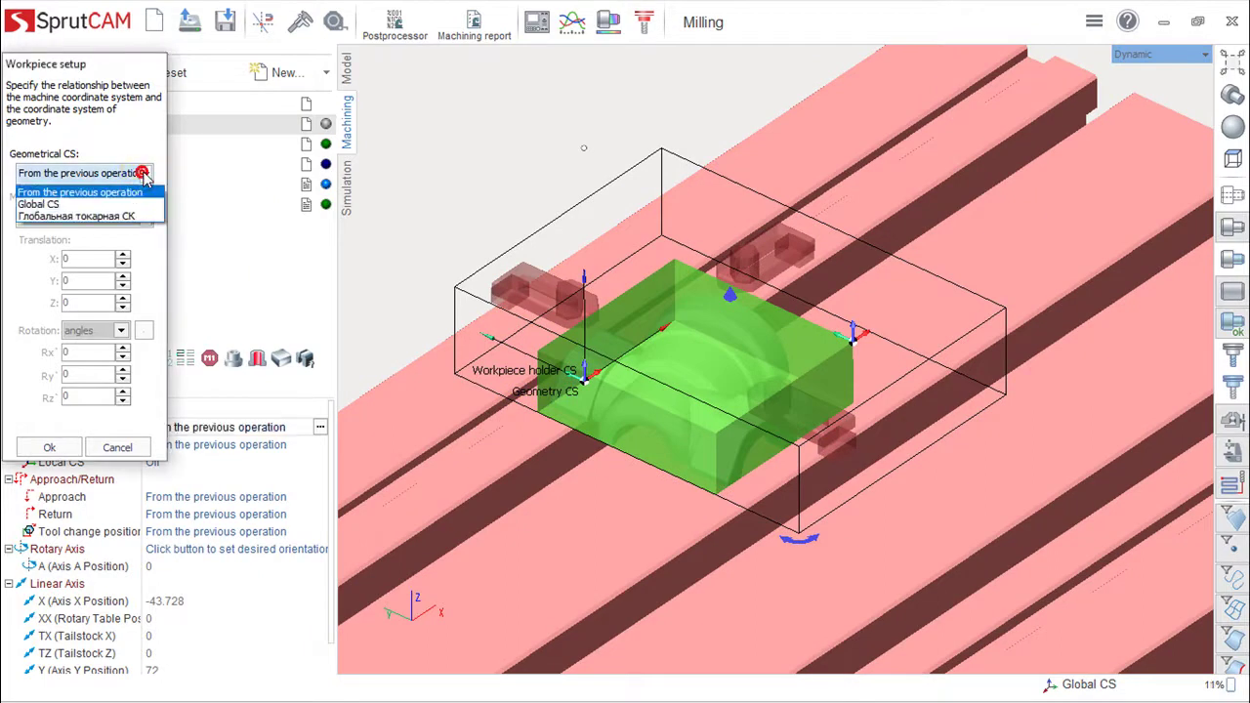
pyautogui.click(51, 207)
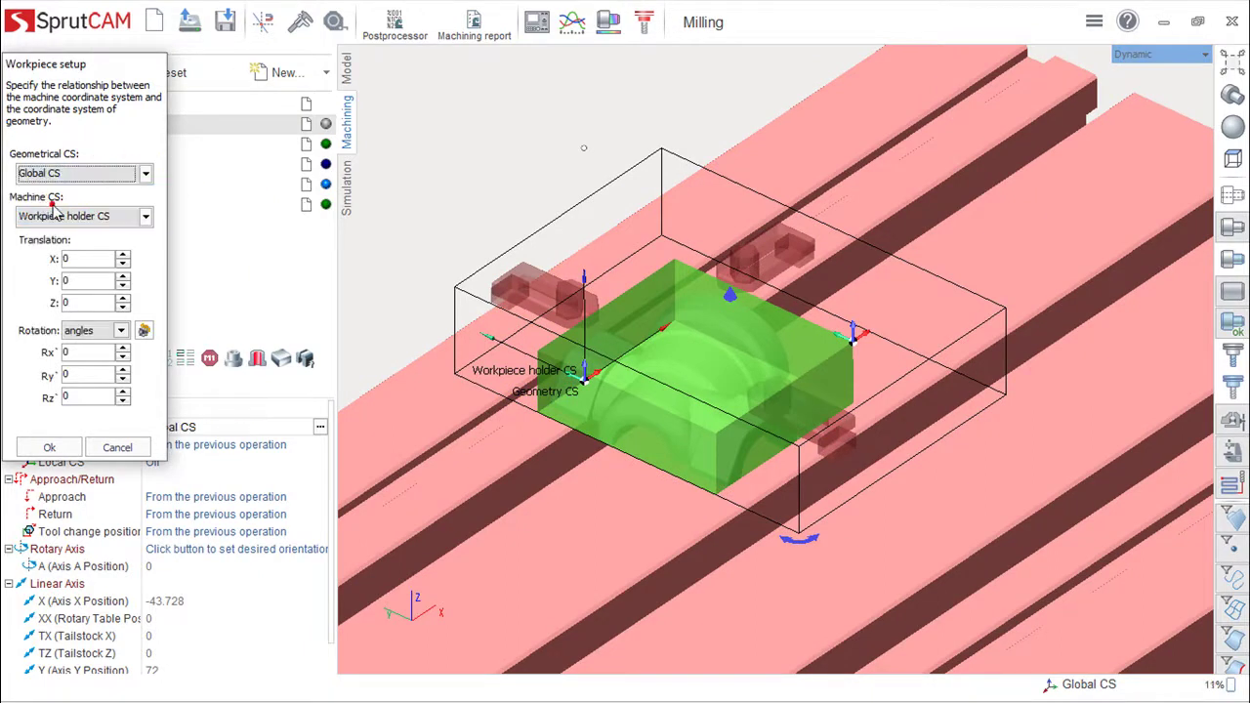
pyautogui.click(147, 174)
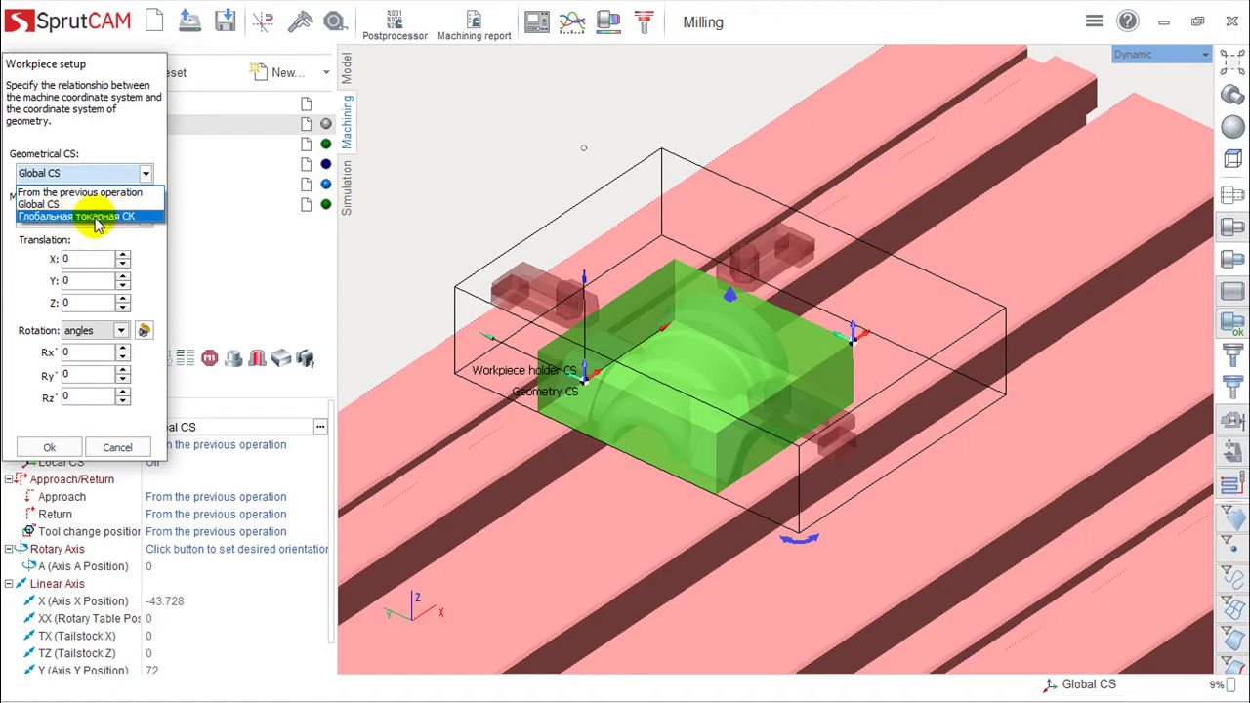
pyautogui.click(54, 205)
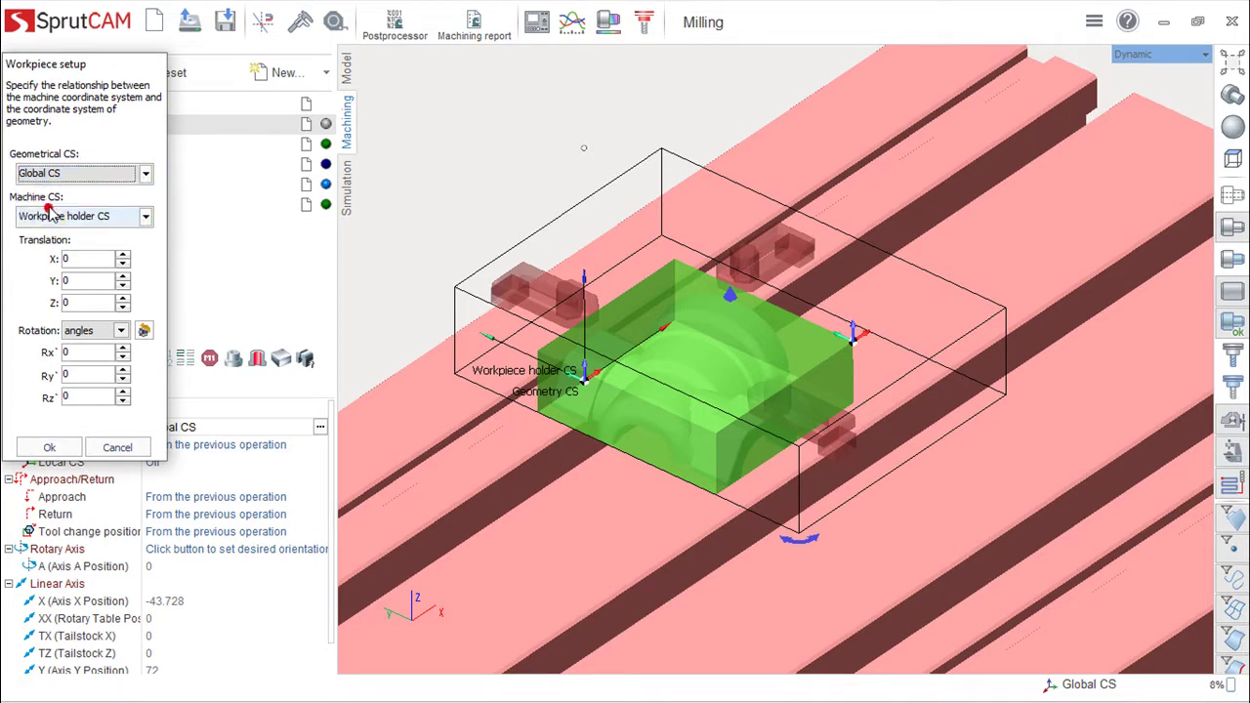
pyautogui.click(144, 216)
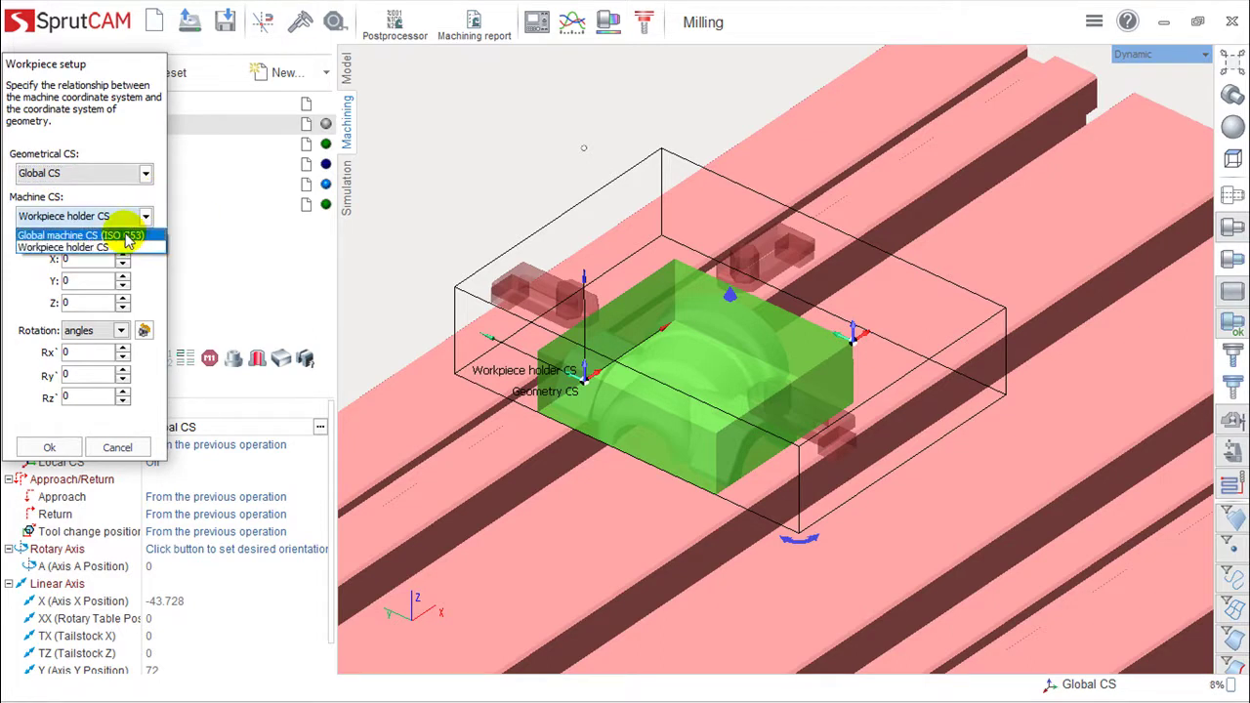
pyautogui.click(69, 247)
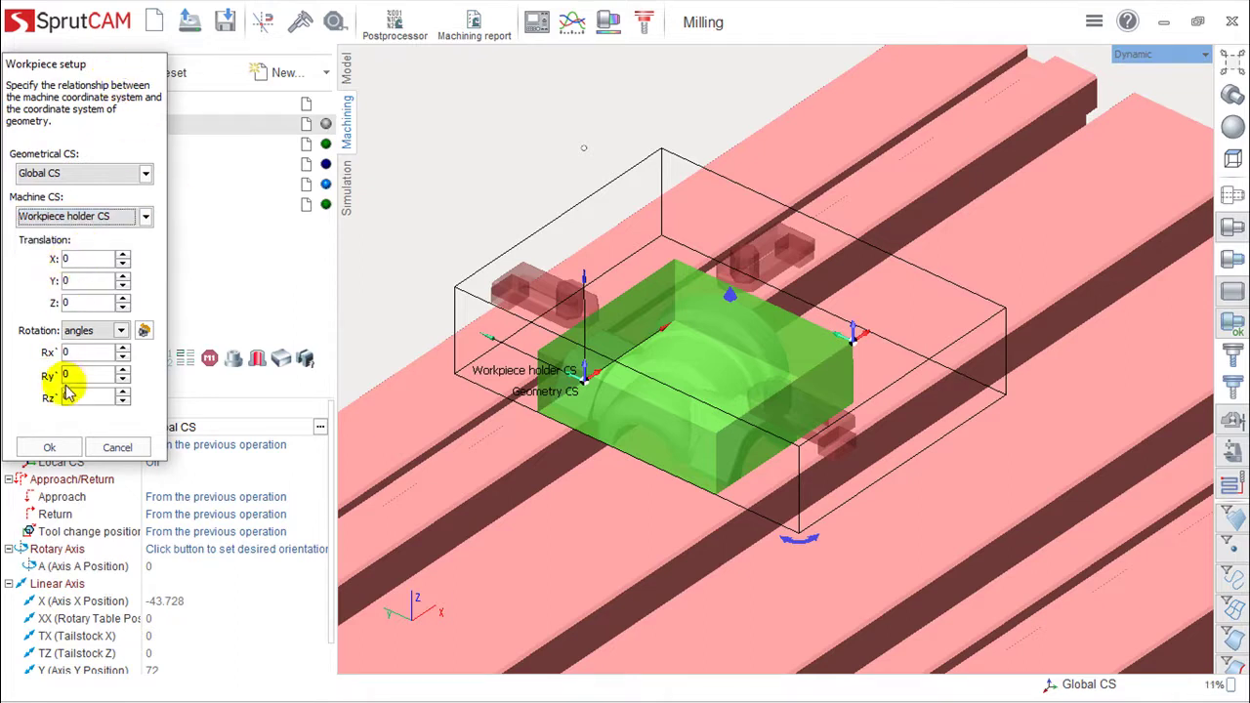
# Try shifting the workpiece 18 in Y and rotating it 20 degrees about Z, and cancel the workpiece setup
pyautogui.click(124, 277)
pyautogui.moveTo(122, 276); pyautogui.dragTo(122, 277)
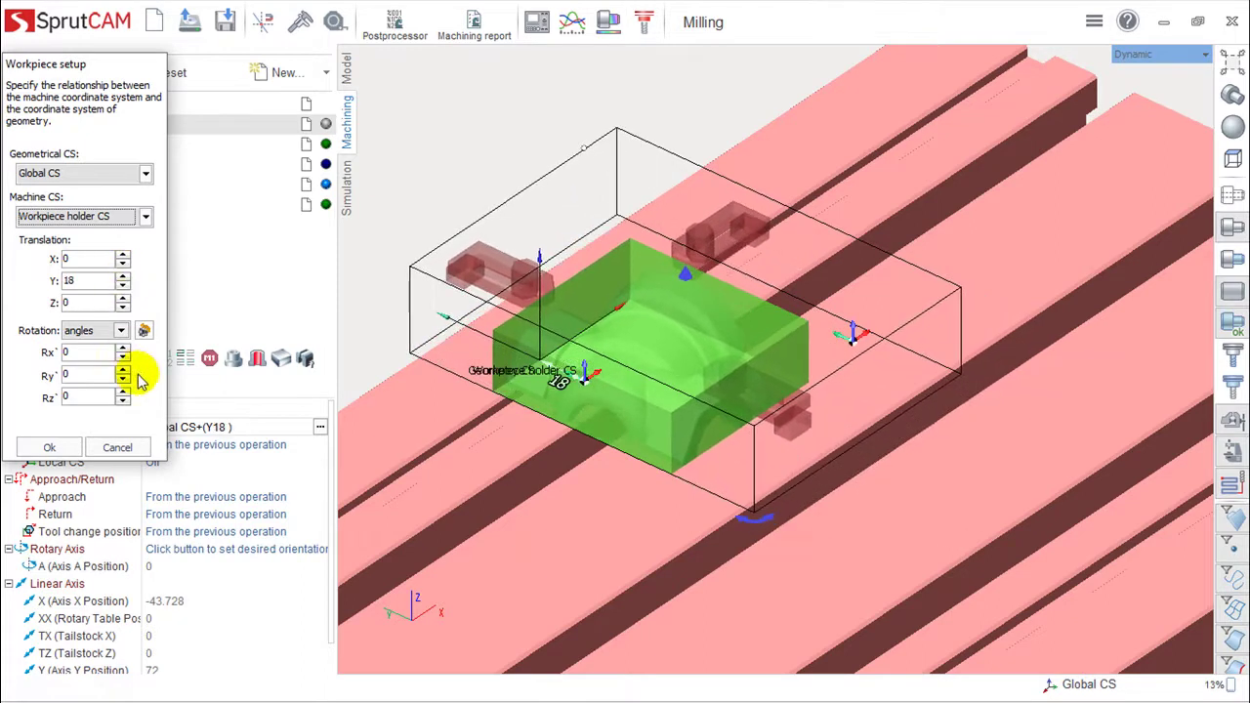
pyautogui.click(124, 391)
pyautogui.moveTo(123, 390); pyautogui.dragTo(125, 393)
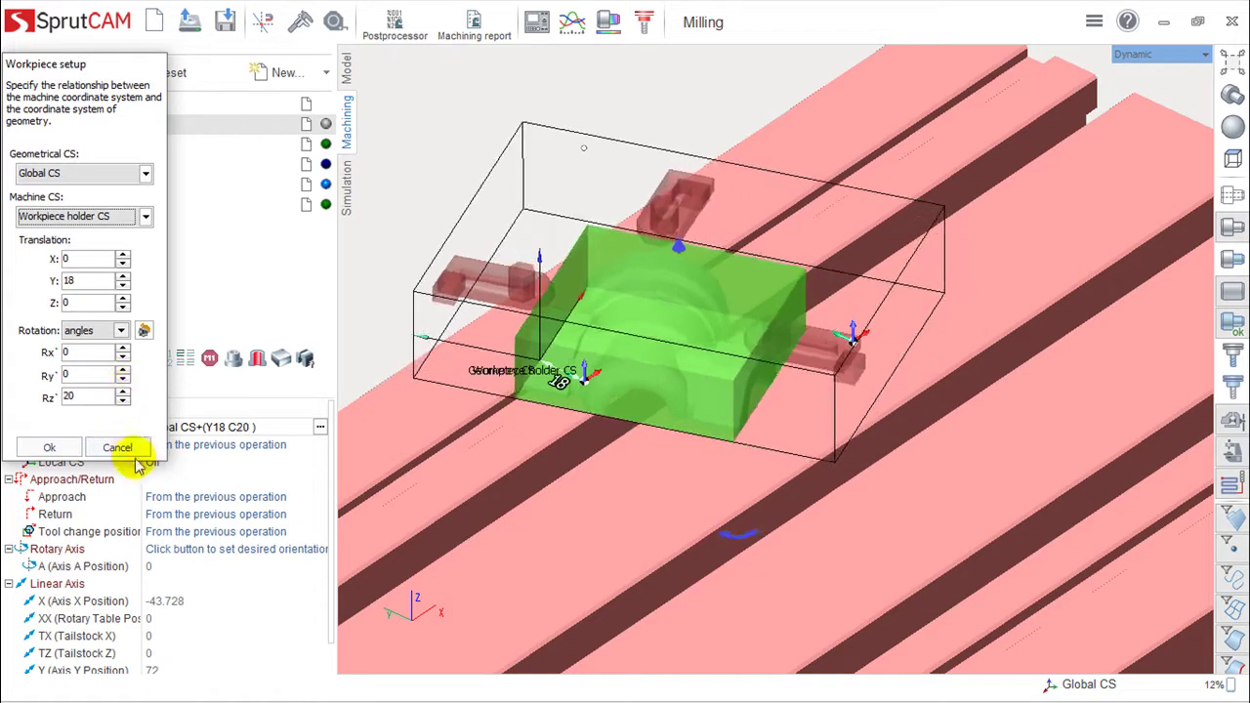
pyautogui.click(121, 448)
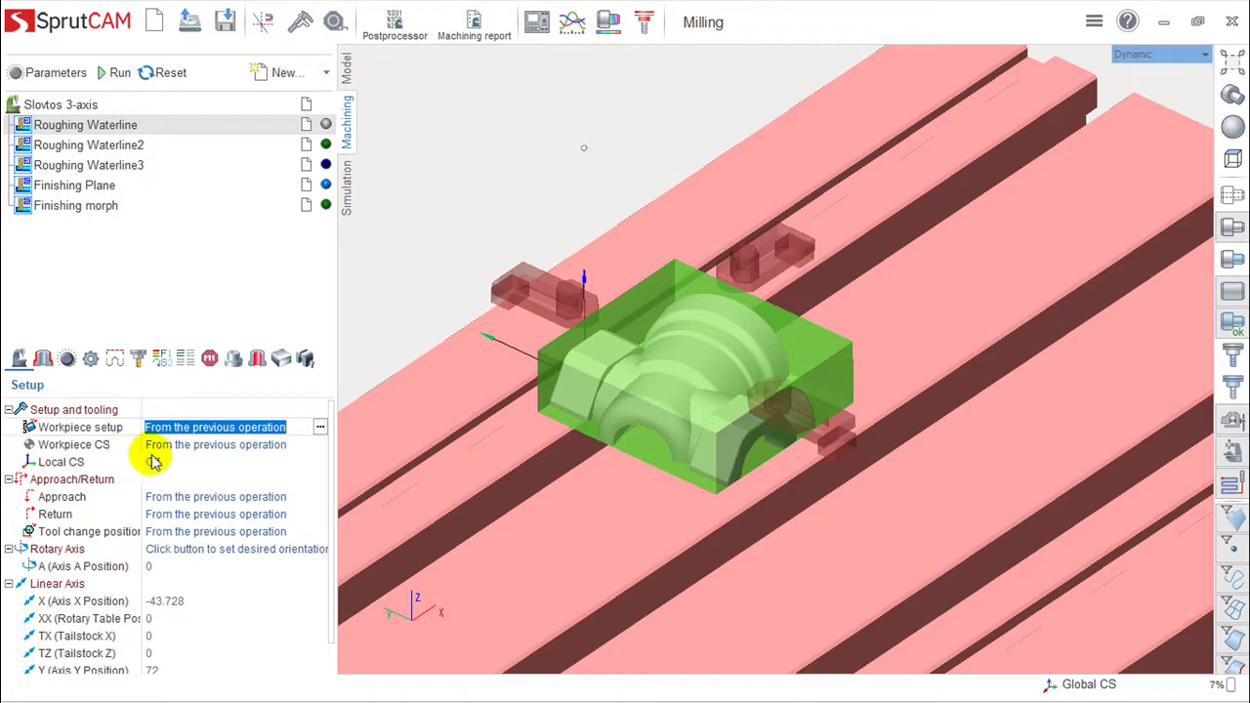
# Set Roughing Waterline's workpiece coordinate system to G54(X0 Y0 Z0)
pyautogui.click(199, 449)
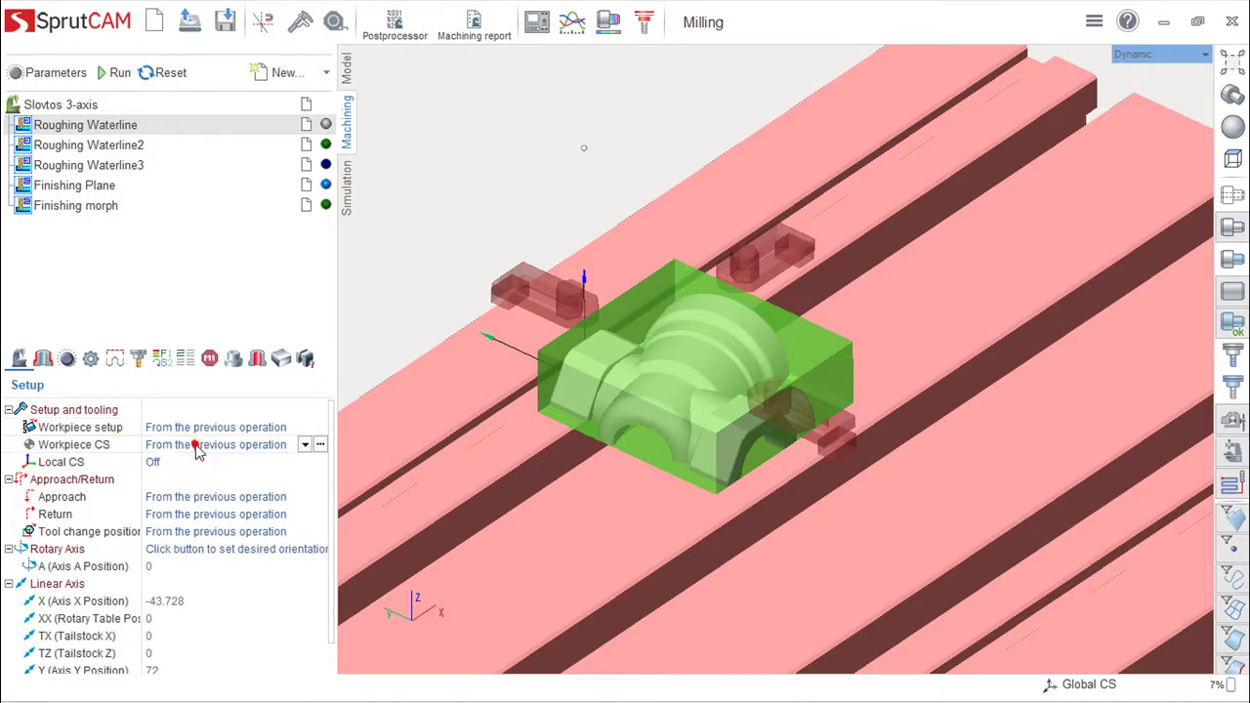
pyautogui.click(305, 445)
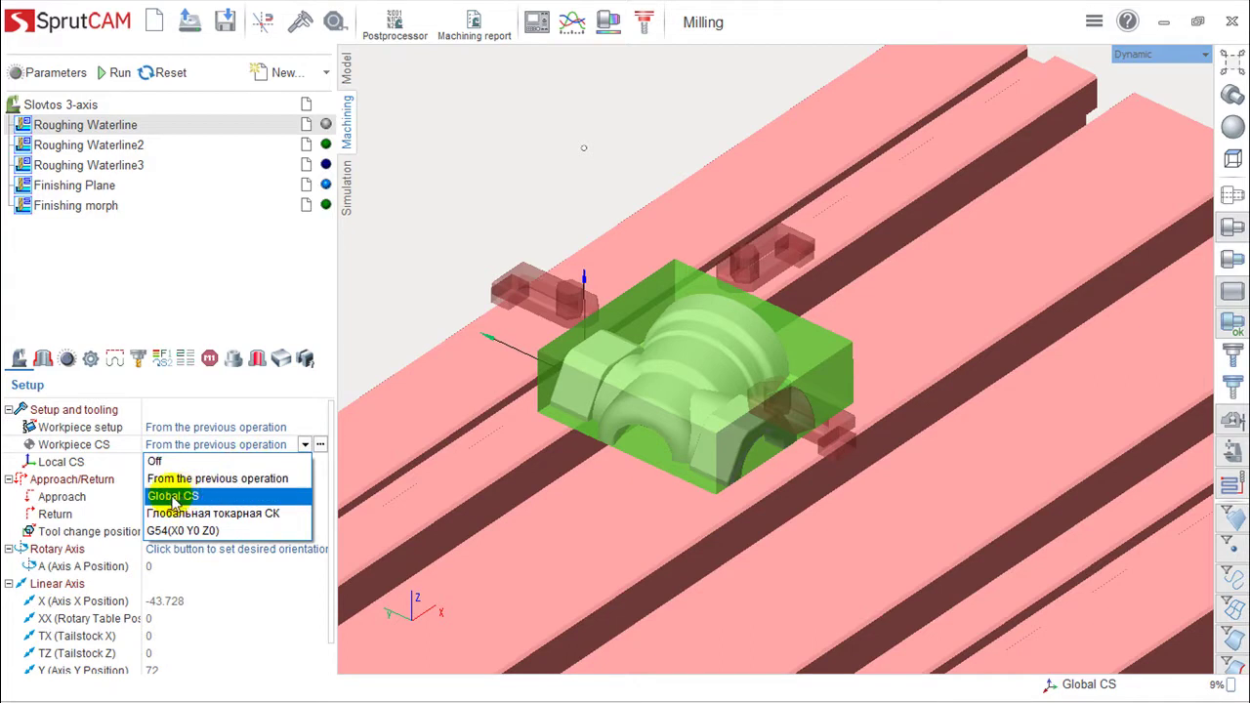
pyautogui.click(191, 534)
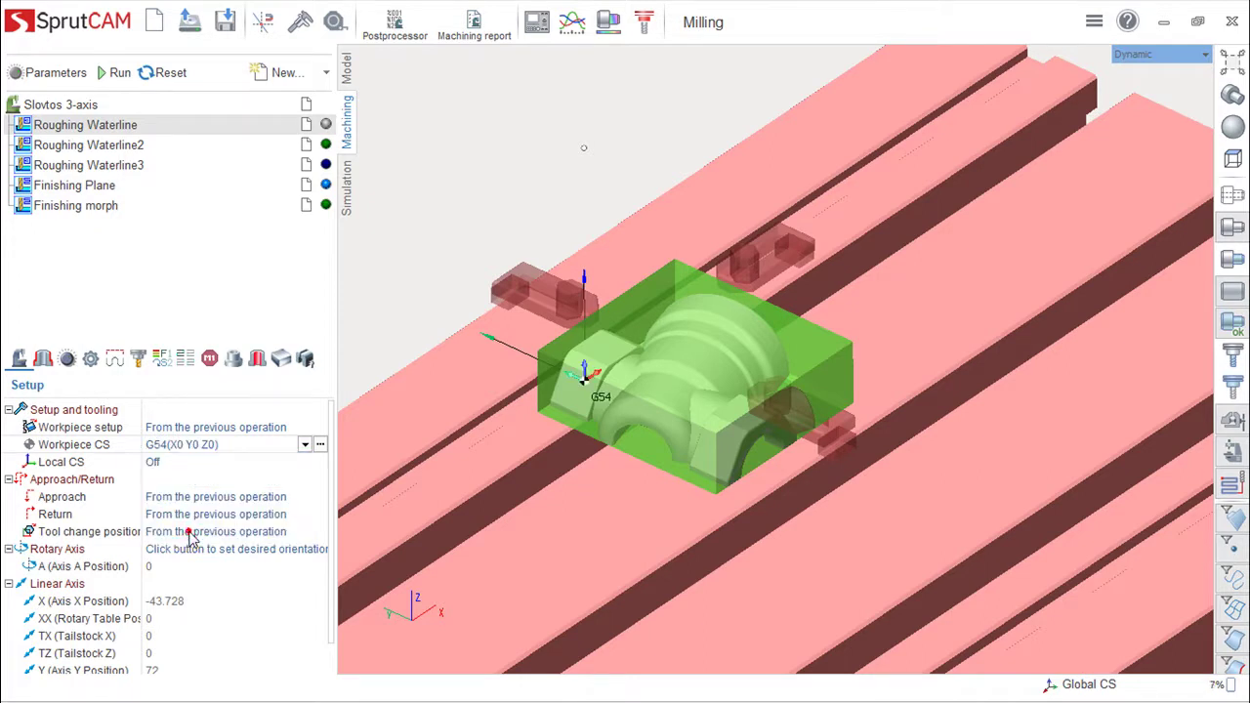
# Try offsetting Roughing Waterline's G54 workpiece coordinate system to Y 3, and cancel the coordinate system edit
pyautogui.click(321, 446)
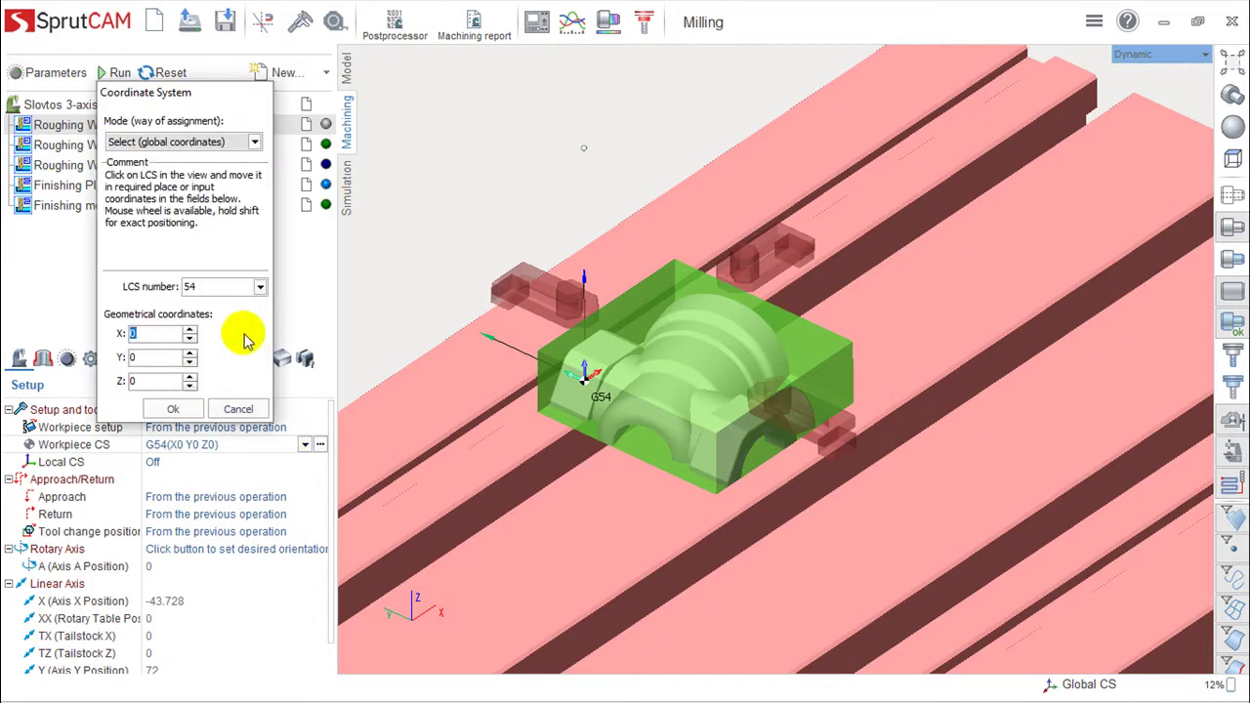
pyautogui.click(259, 287)
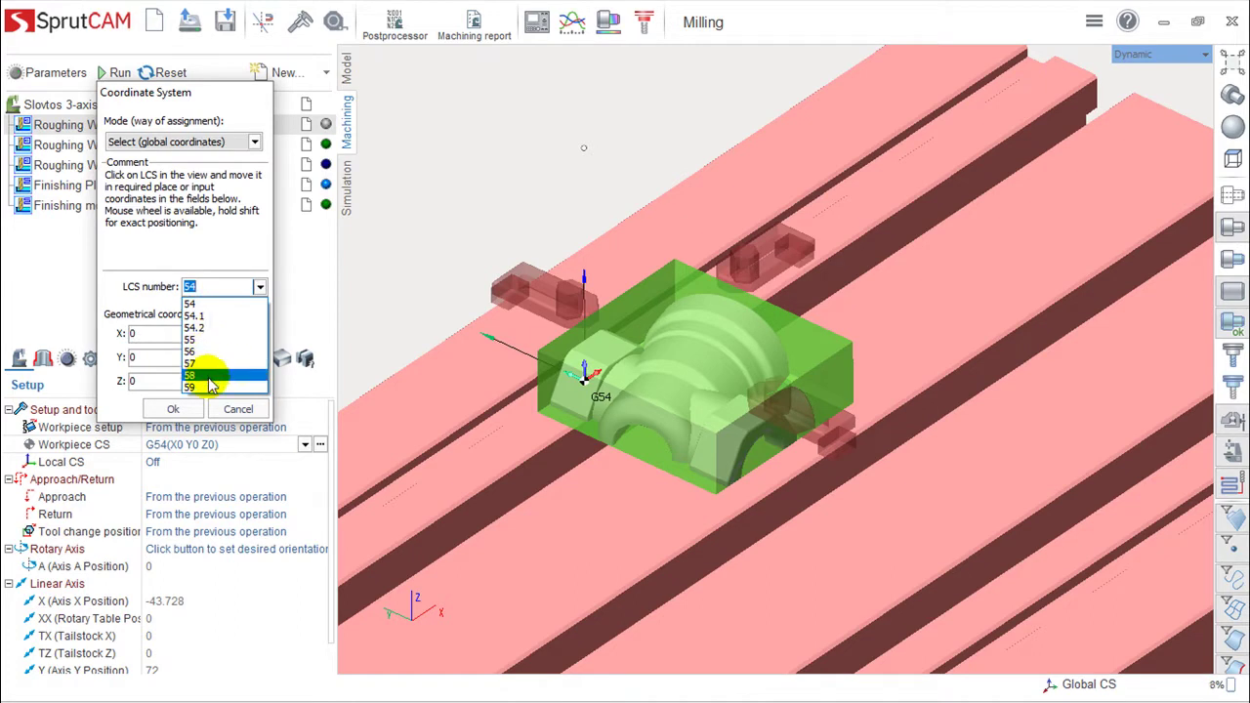
pyautogui.click(255, 142)
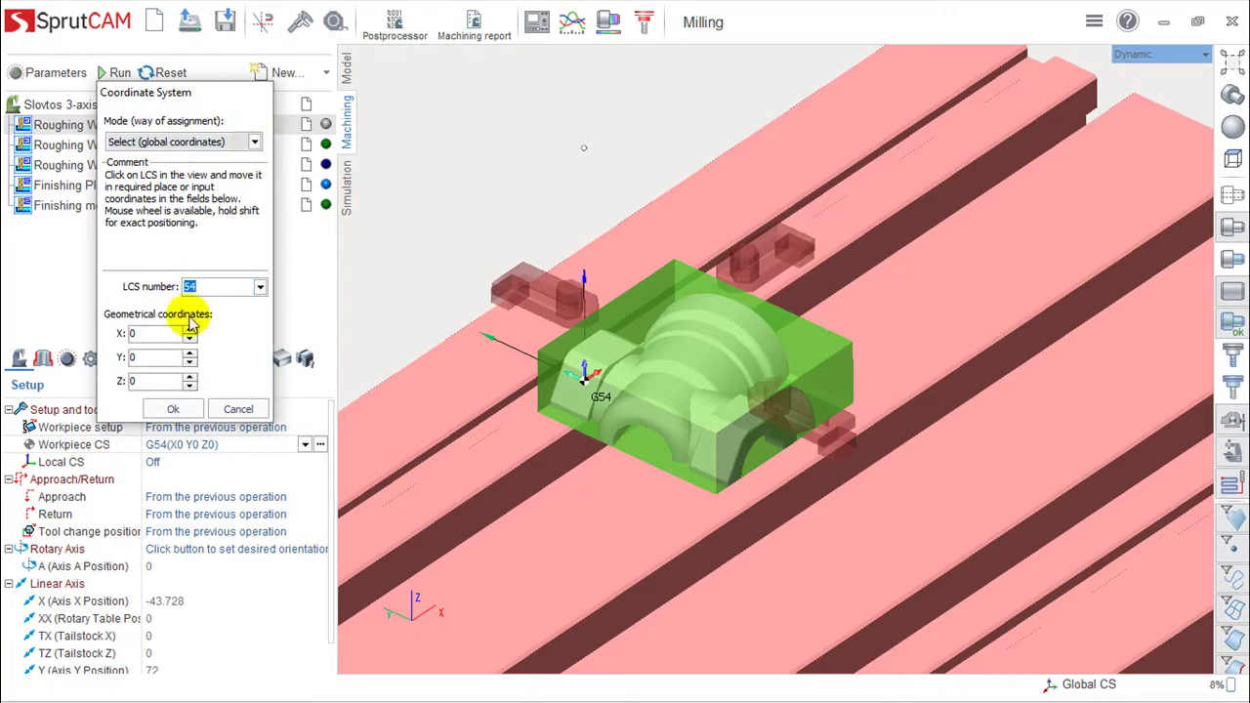
pyautogui.click(189, 353)
pyautogui.scroll(5, 191, 361)
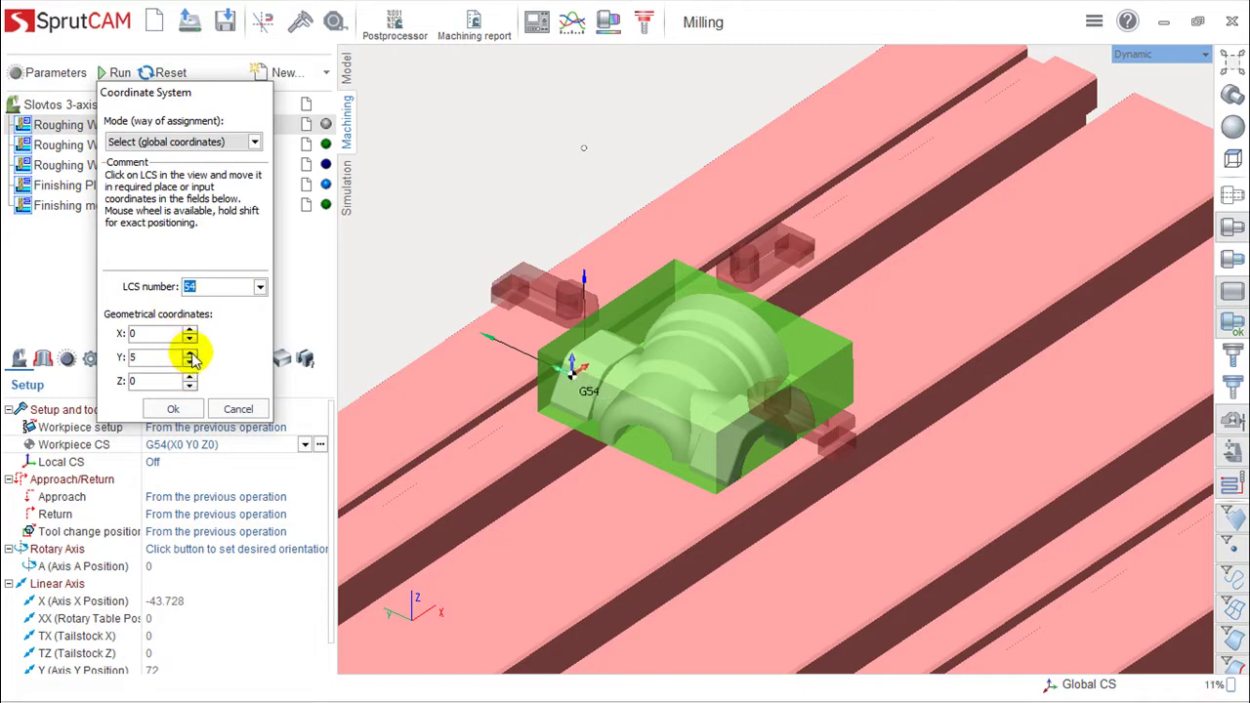
pyautogui.scroll(-3, 190, 371)
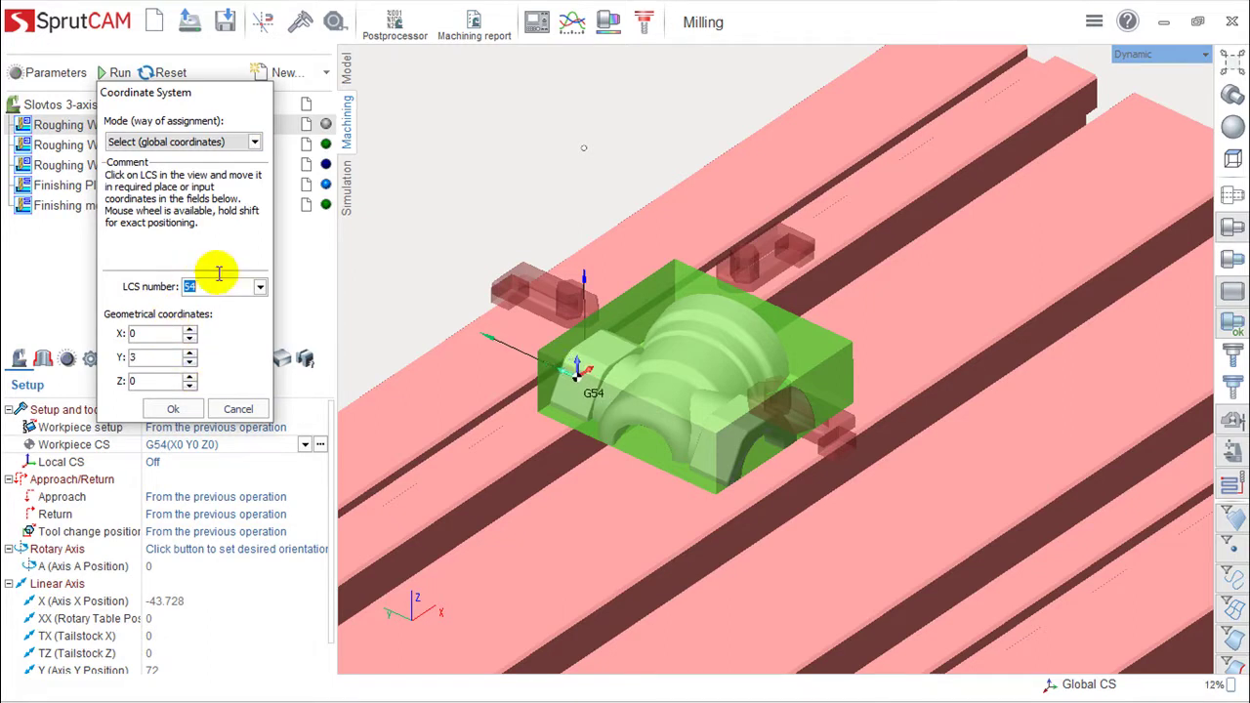
pyautogui.click(240, 408)
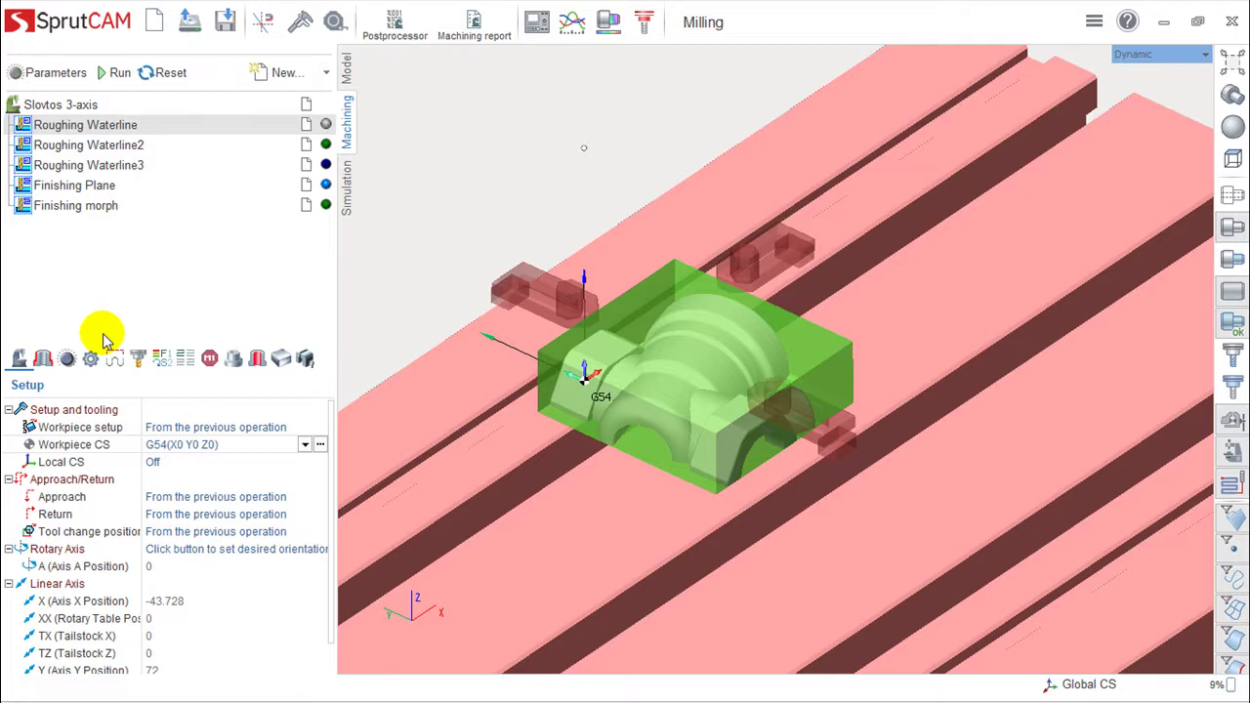
# Try Auto(X0 Y0 Z0) as Roughing Waterline's local CS, and switch the local CS back to Off
pyautogui.click(196, 463)
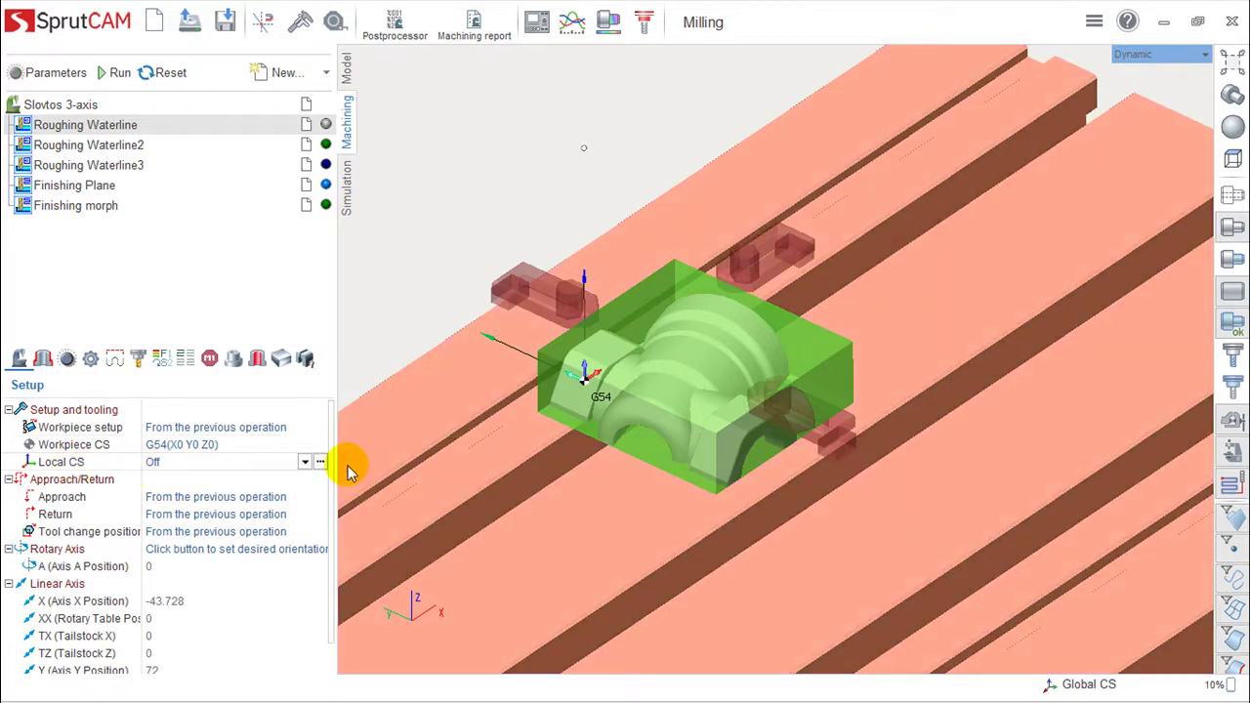
pyautogui.click(305, 462)
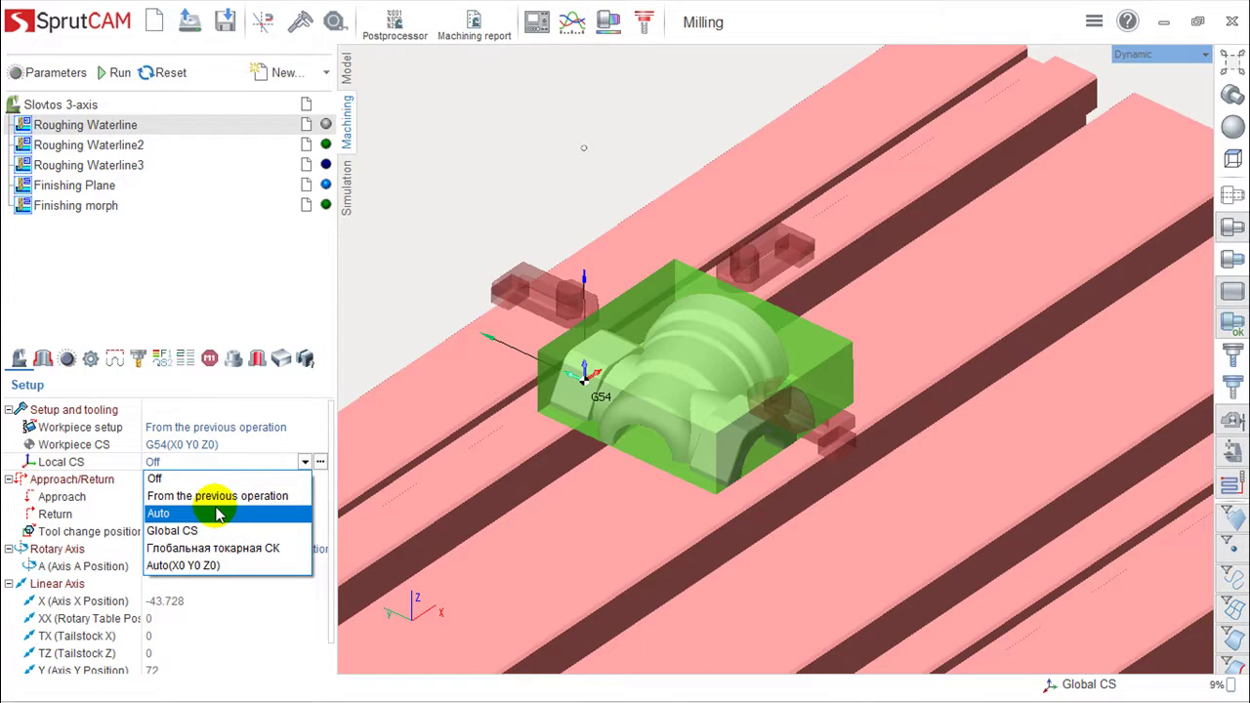
pyautogui.click(190, 567)
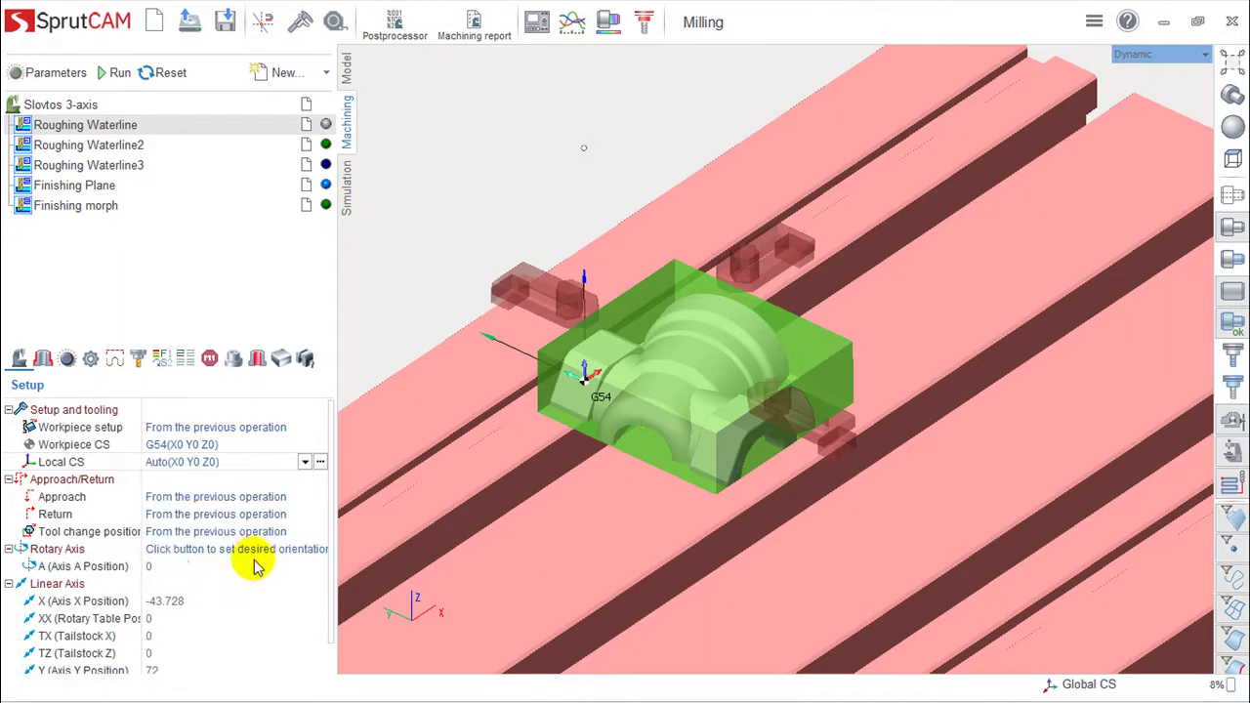
pyautogui.click(306, 462)
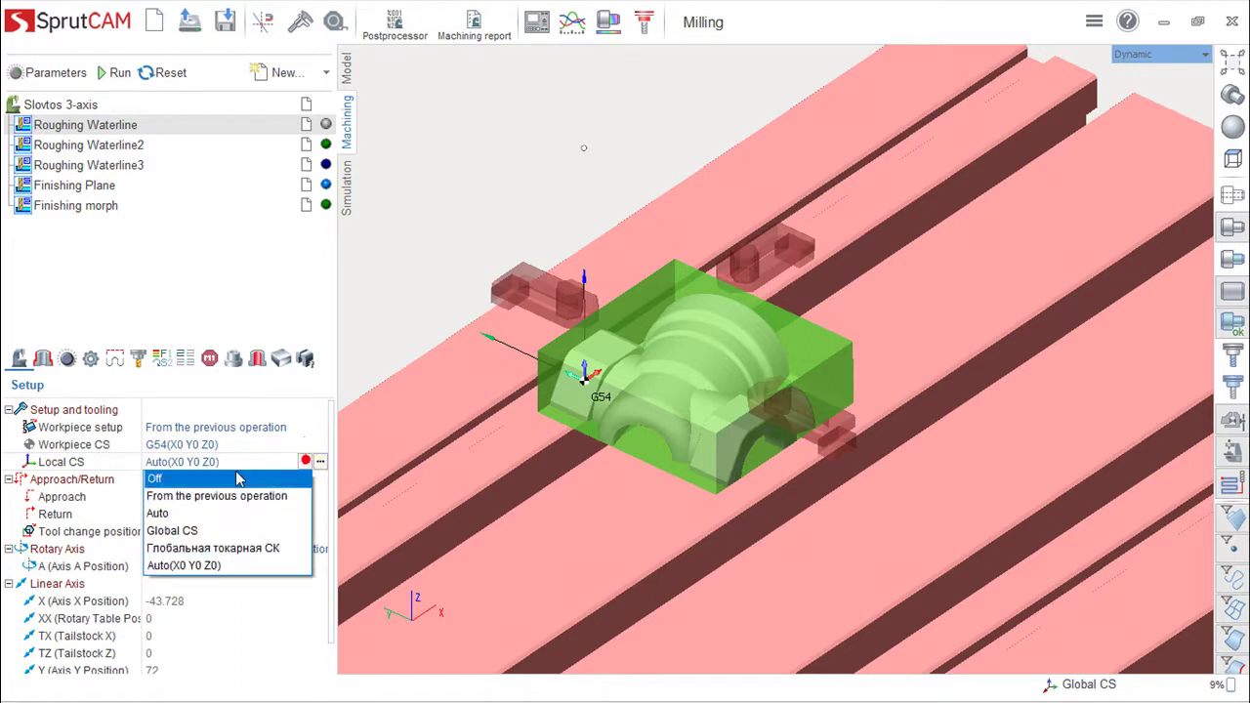
pyautogui.click(164, 478)
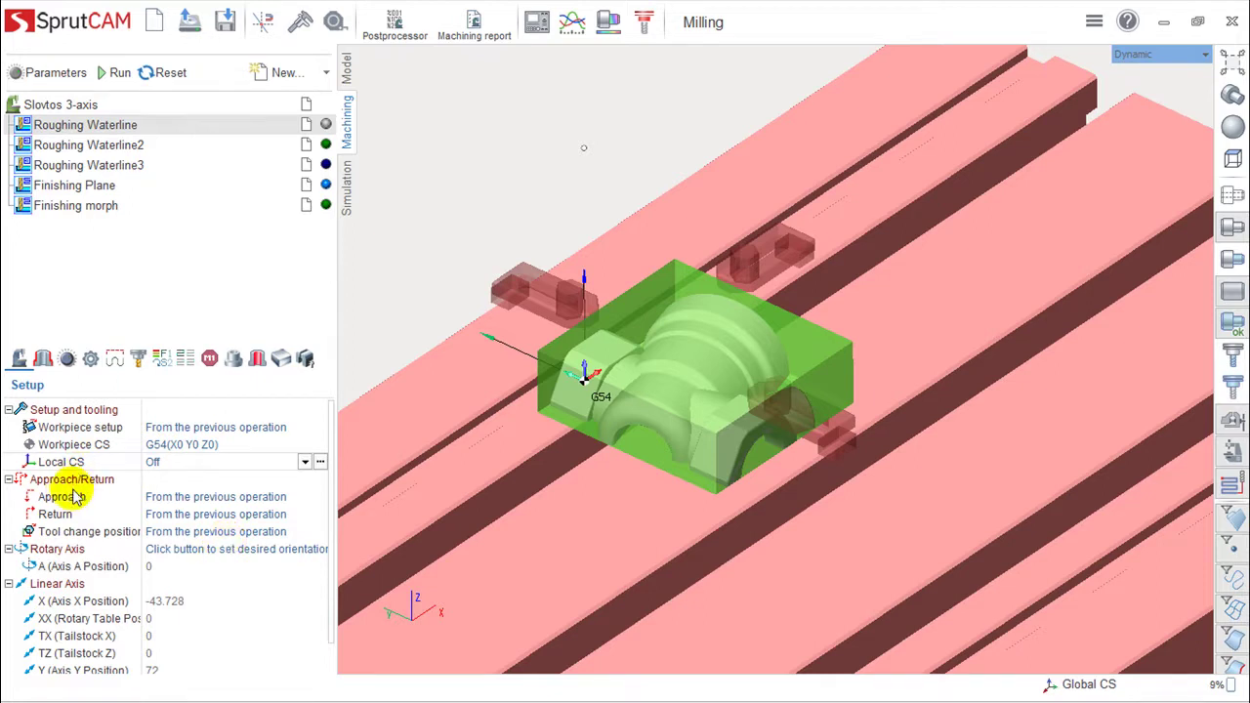
# Look at the custom approach point settings for Roughing Waterline, including the X linear axis, and leave them without applying anything
pyautogui.click(227, 496)
pyautogui.click(320, 496)
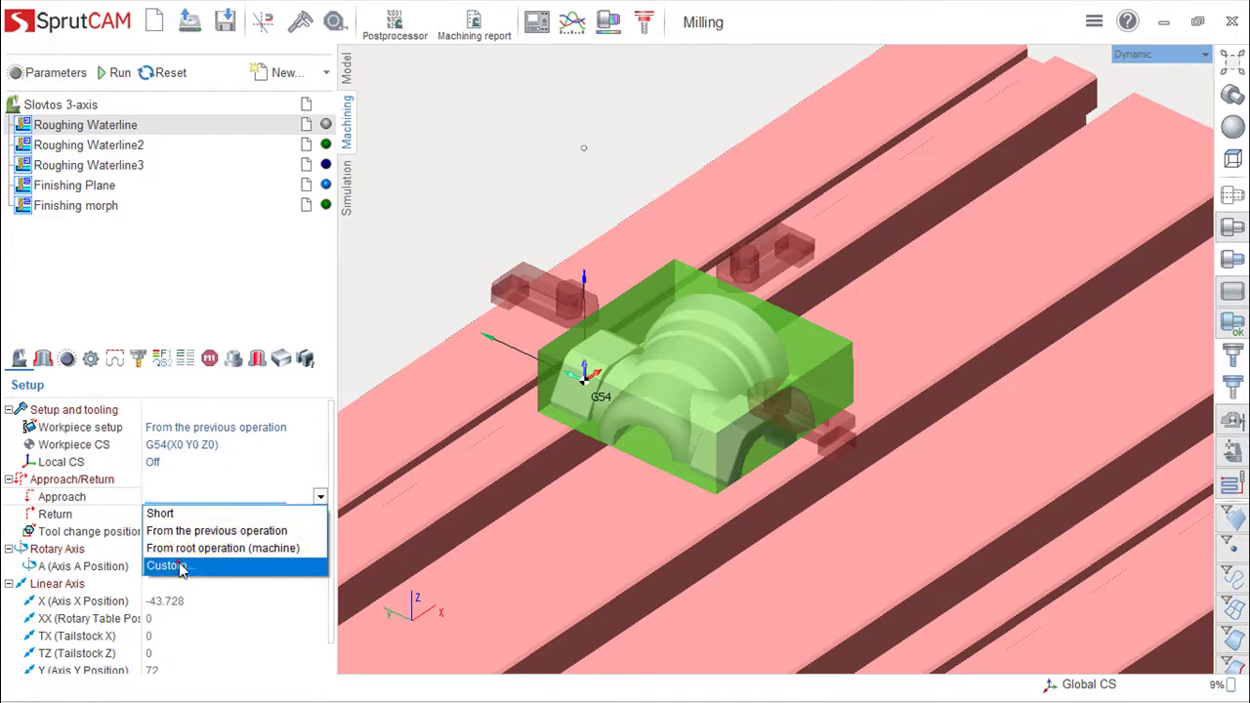
pyautogui.click(283, 566)
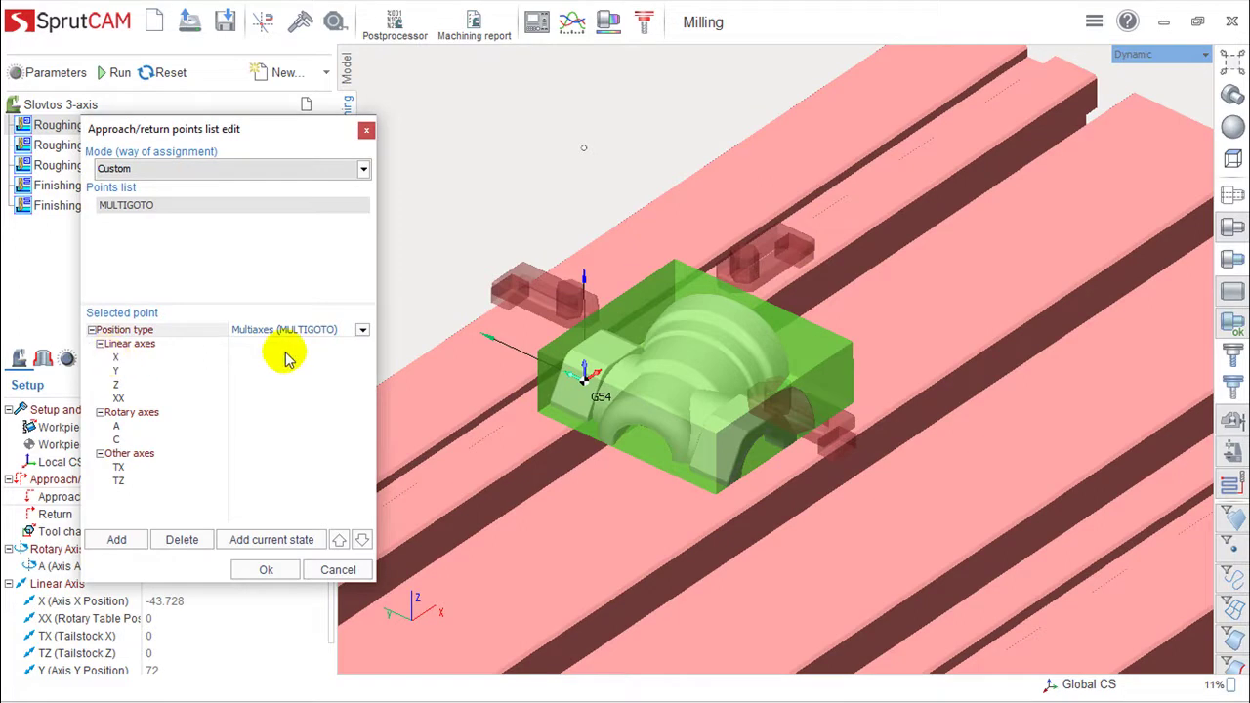
pyautogui.click(117, 358)
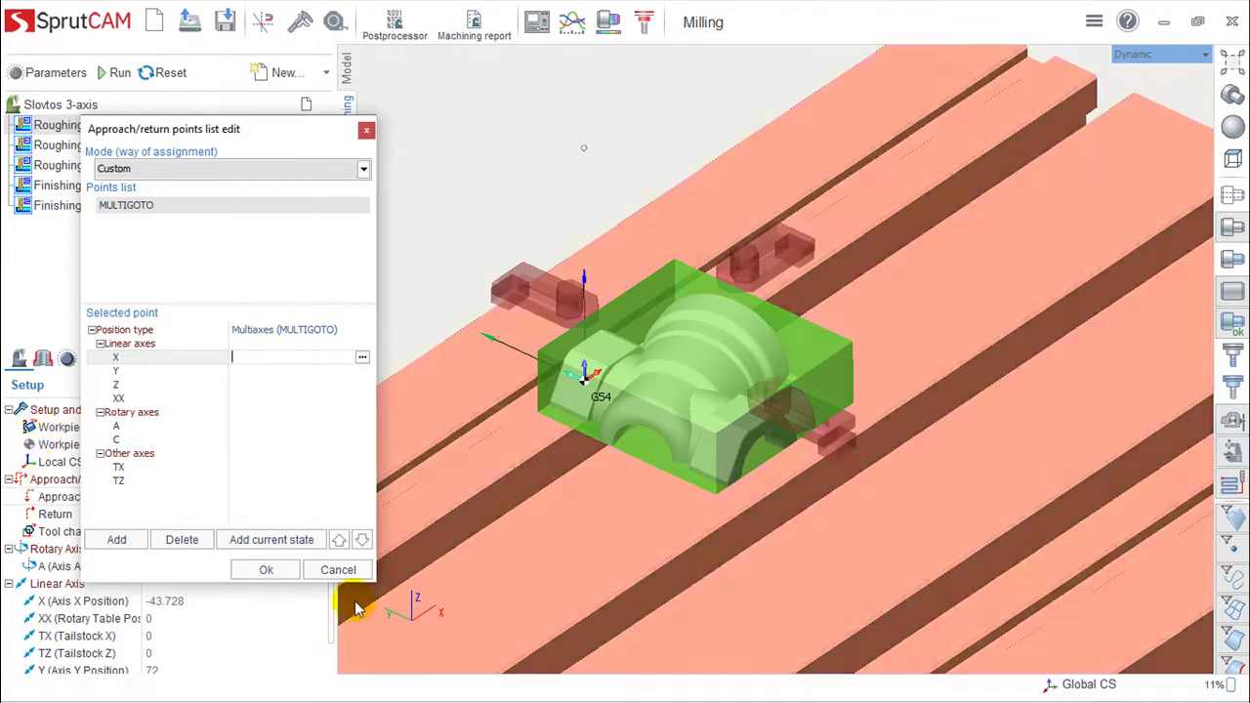
pyautogui.click(338, 569)
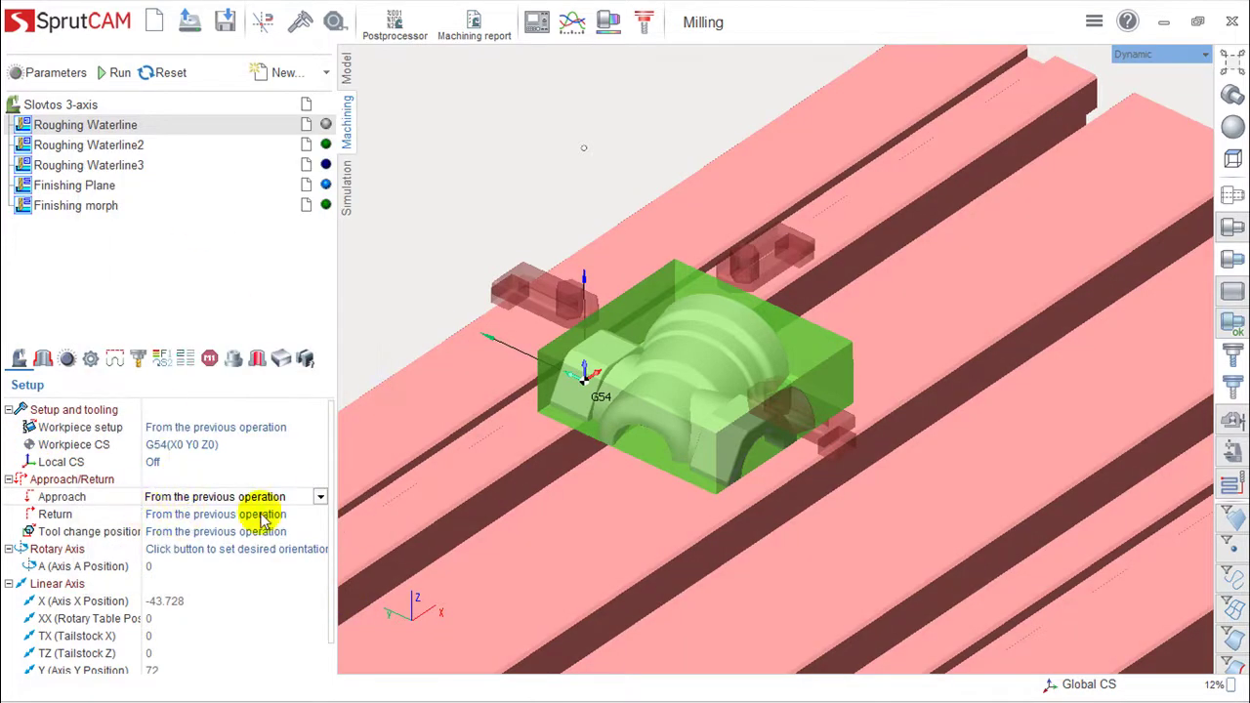
# Look at the custom return point settings for Roughing Waterline and close them without applying anything
pyautogui.click(265, 516)
pyautogui.click(320, 514)
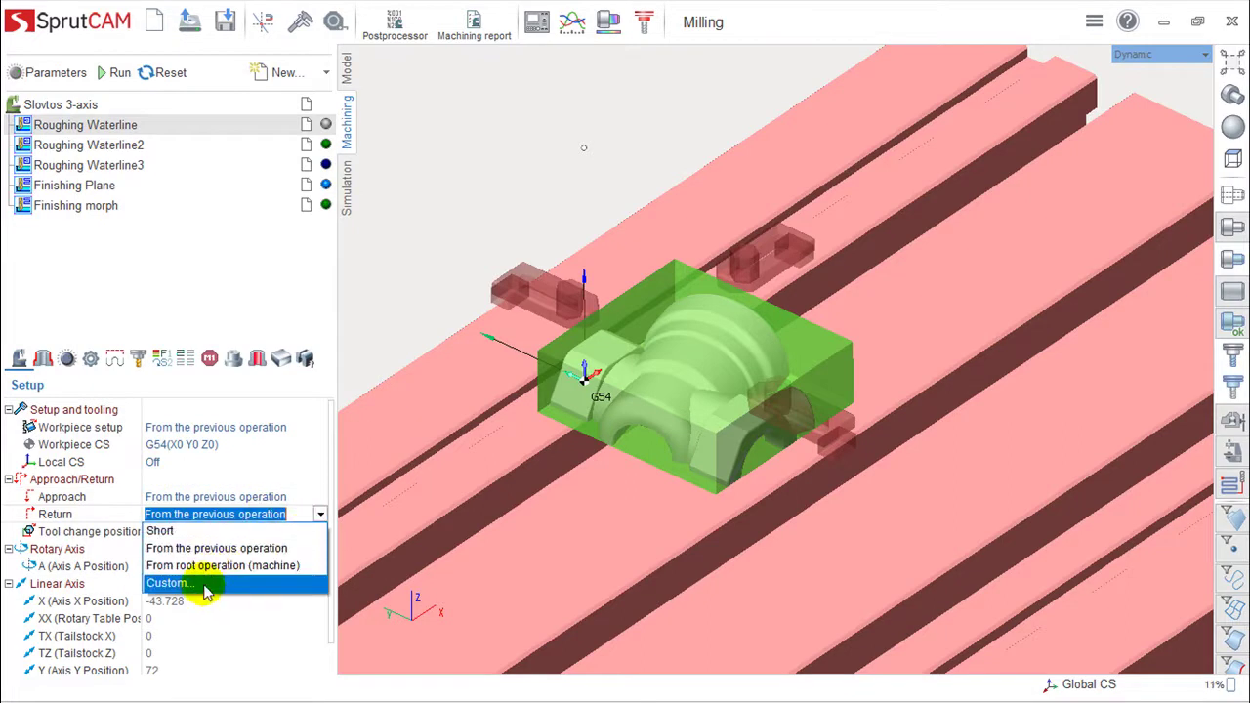
pyautogui.click(204, 584)
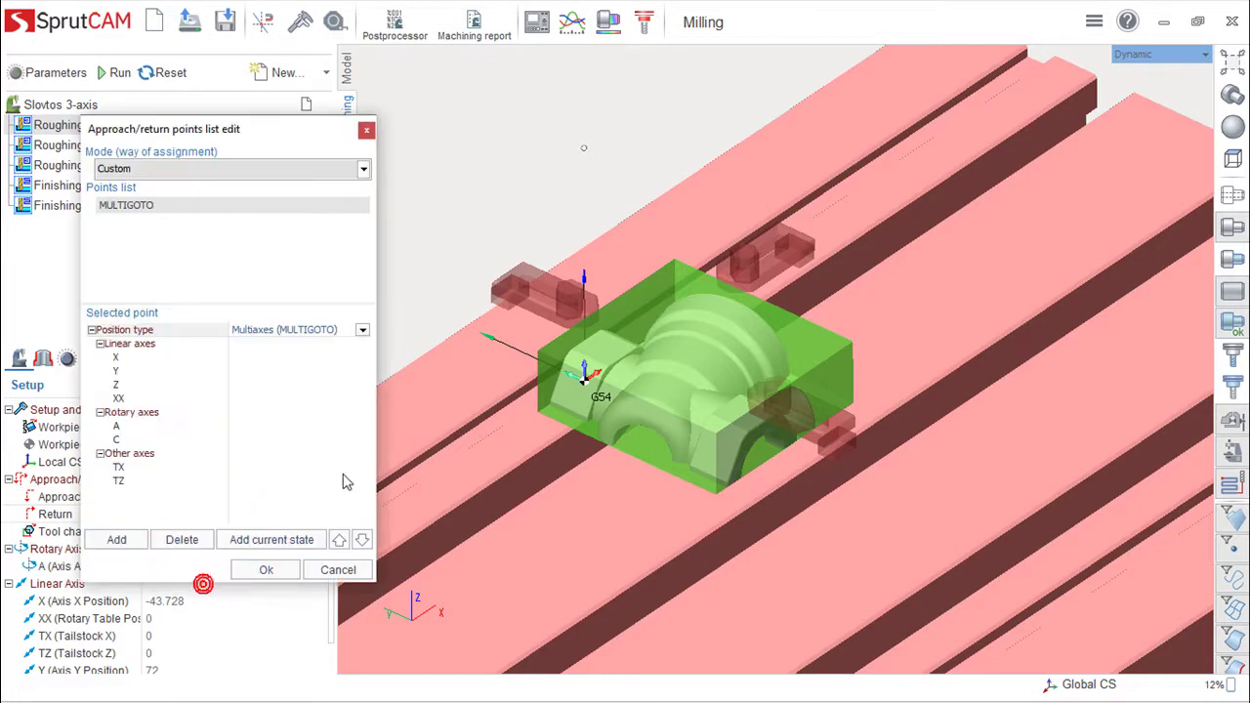
pyautogui.click(338, 569)
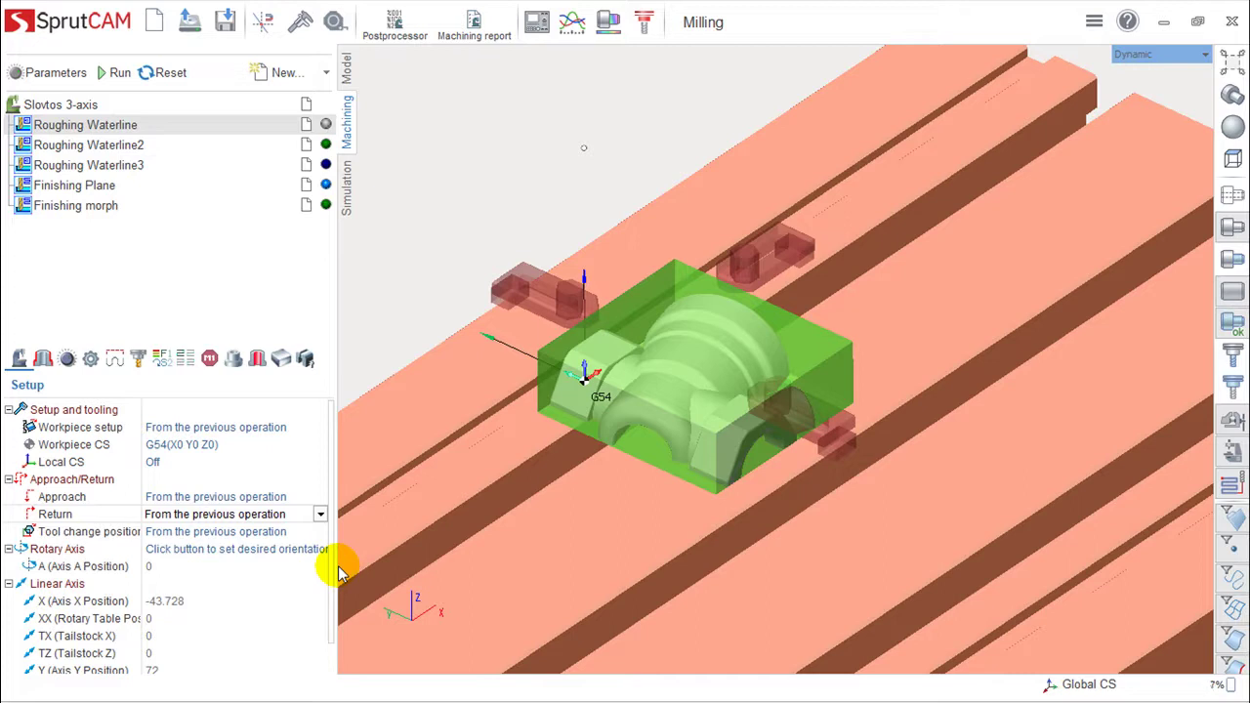
# Hide the machine in the graphics view and fit the part, workpiece and fixtures to the view
pyautogui.scroll(2, 626, 405)
pyautogui.scroll(-4, 625, 405)
pyautogui.moveTo(627, 400); pyautogui.dragTo(720, 322, button='middle')
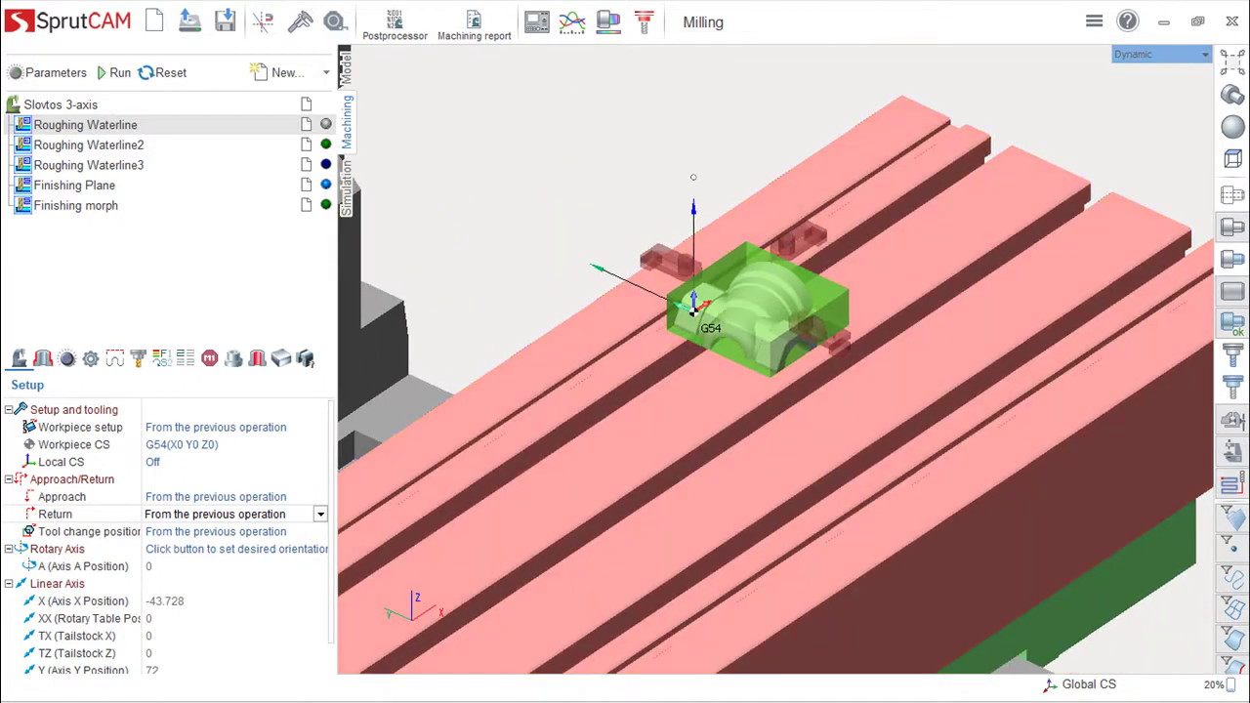
pyautogui.click(1233, 452)
pyautogui.scroll(1, 639, 338)
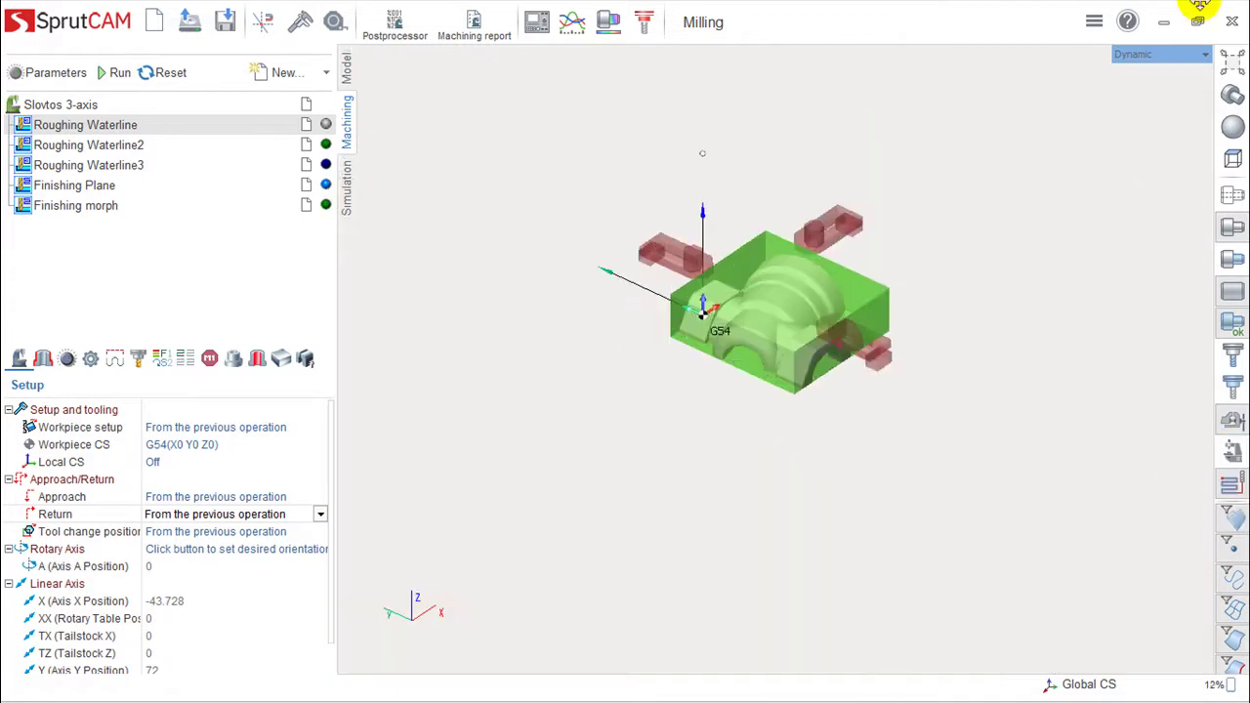
pyautogui.click(1233, 64)
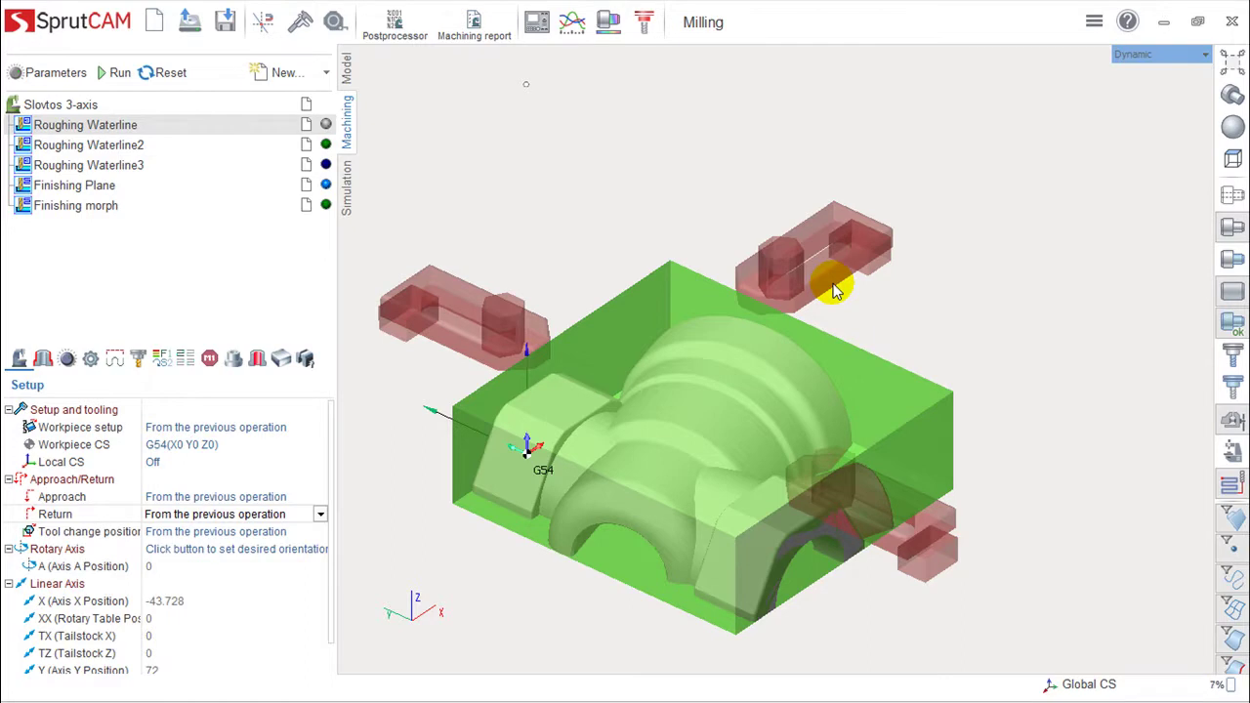
pyautogui.moveTo(871, 284); pyautogui.dragTo(936, 248, button='middle')
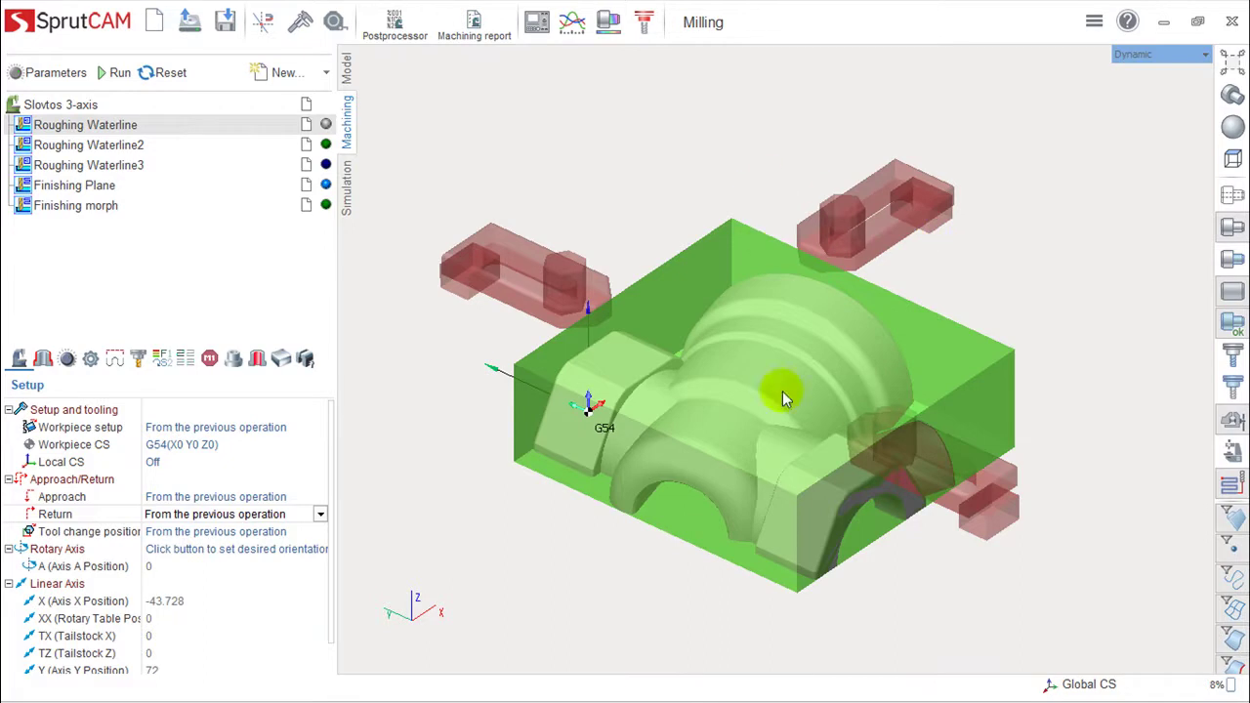
pyautogui.moveTo(887, 580); pyautogui.dragTo(910, 553, button='middle')
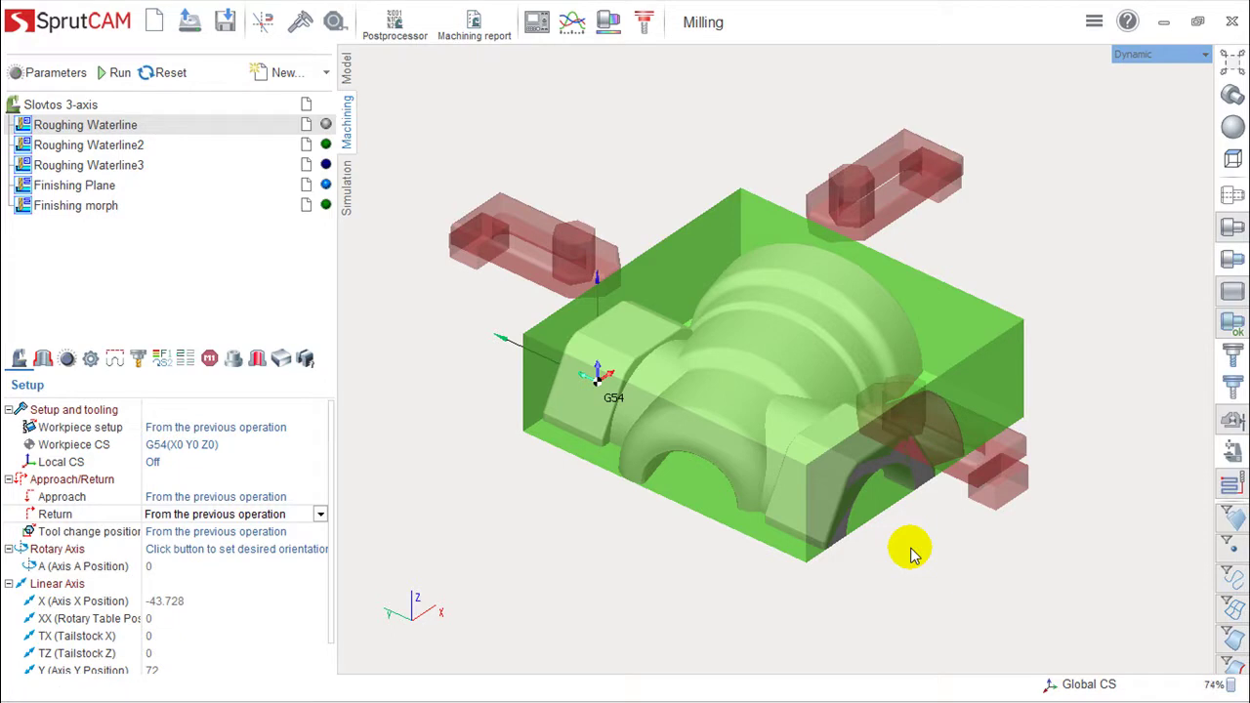
pyautogui.moveTo(840, 642); pyautogui.dragTo(840, 629, button='middle')
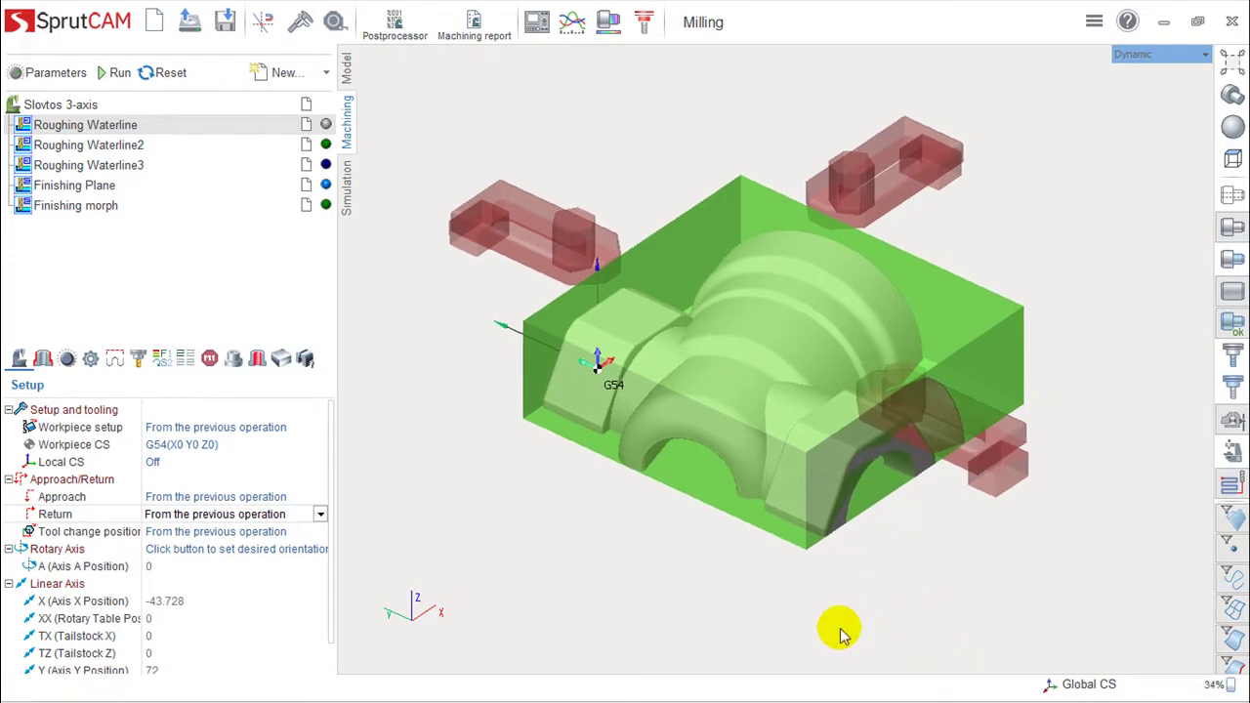